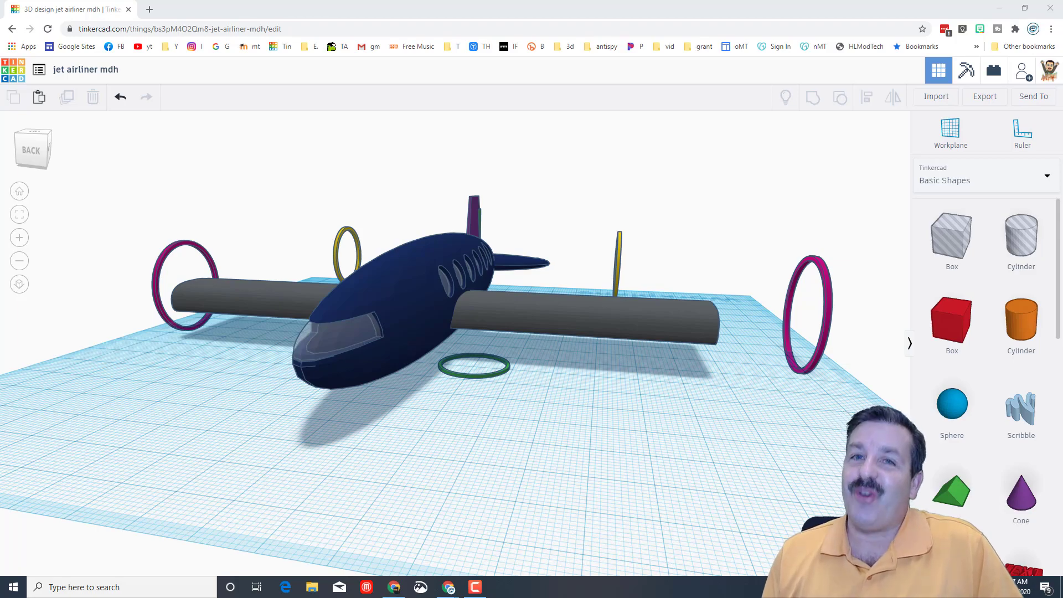
Tilt the pink ring about 10 degrees
right_click_drag(551, 497, 510, 415)
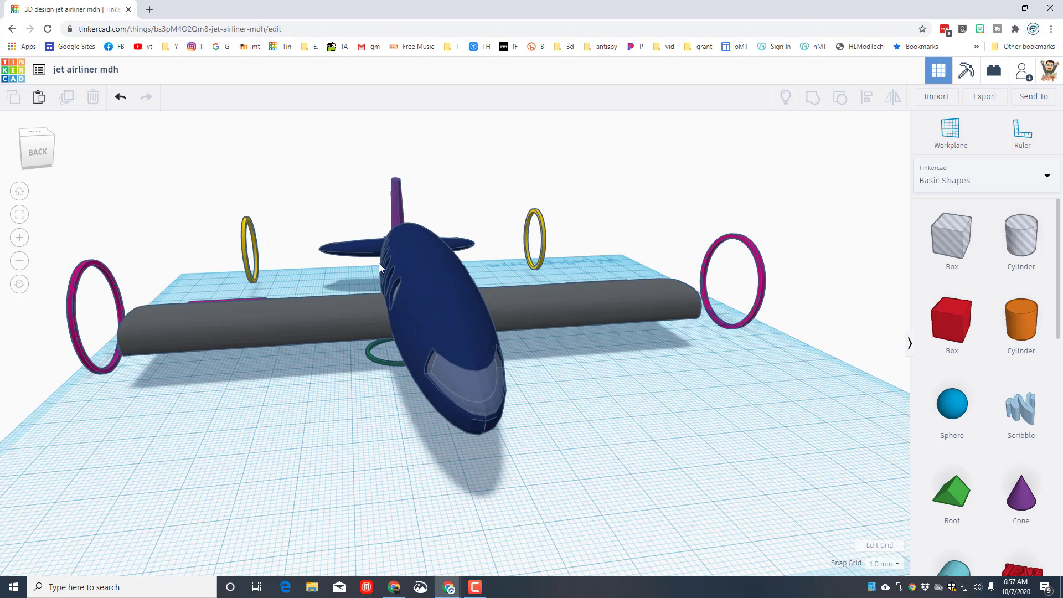
right_click_drag(670, 432, 558, 455)
right_click_drag(768, 434, 694, 400)
left_click(695, 399)
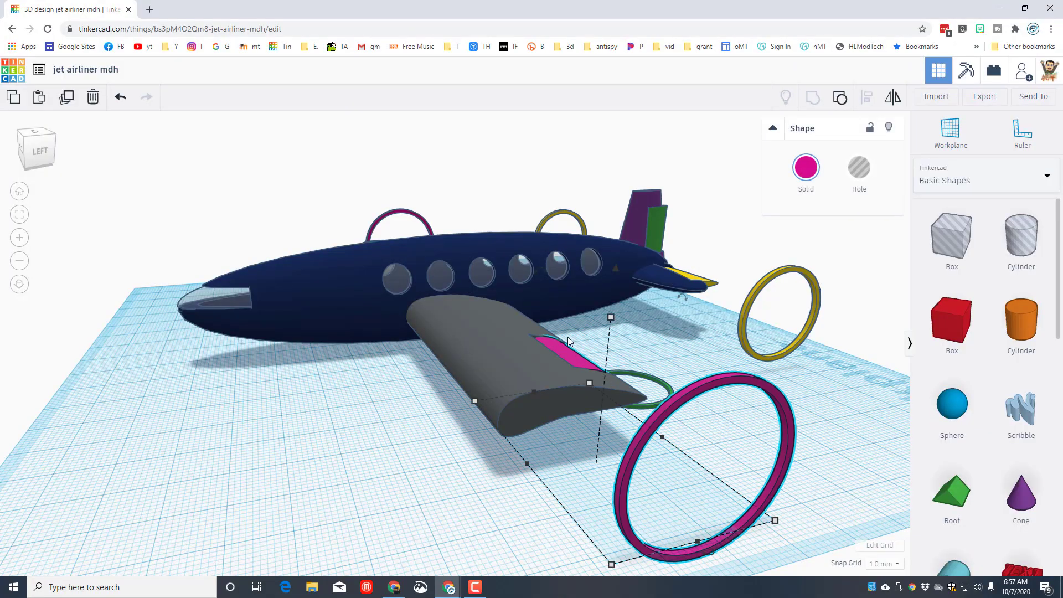
left_click_drag(539, 271, 531, 203)
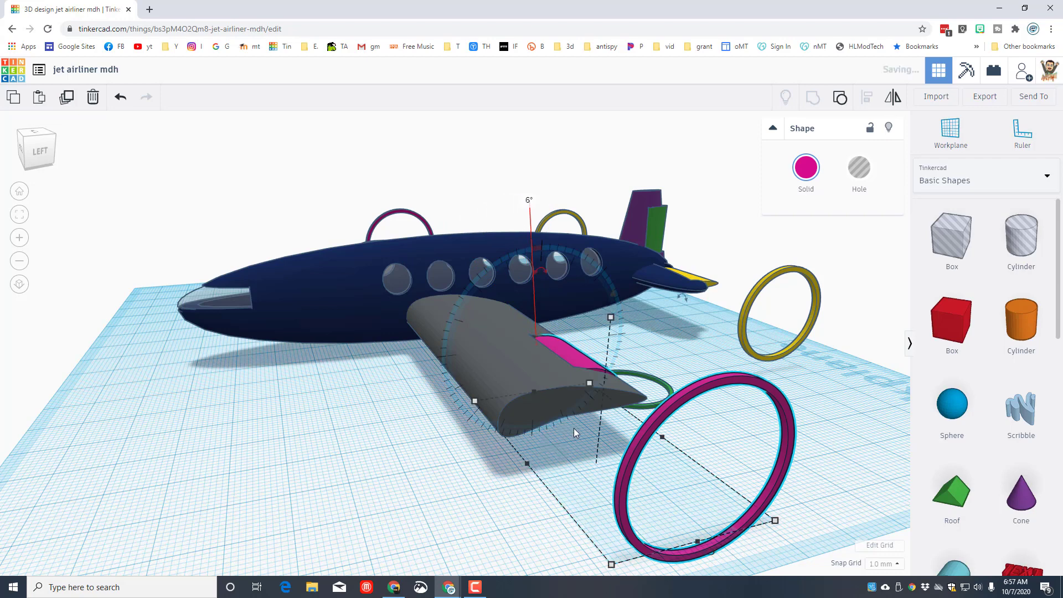
Try turning the yellow ring 90° to lie flat, then undo the rotation
left_click(761, 276)
left_click_drag(750, 233, 748, 227)
left_click_drag(663, 230, 668, 165)
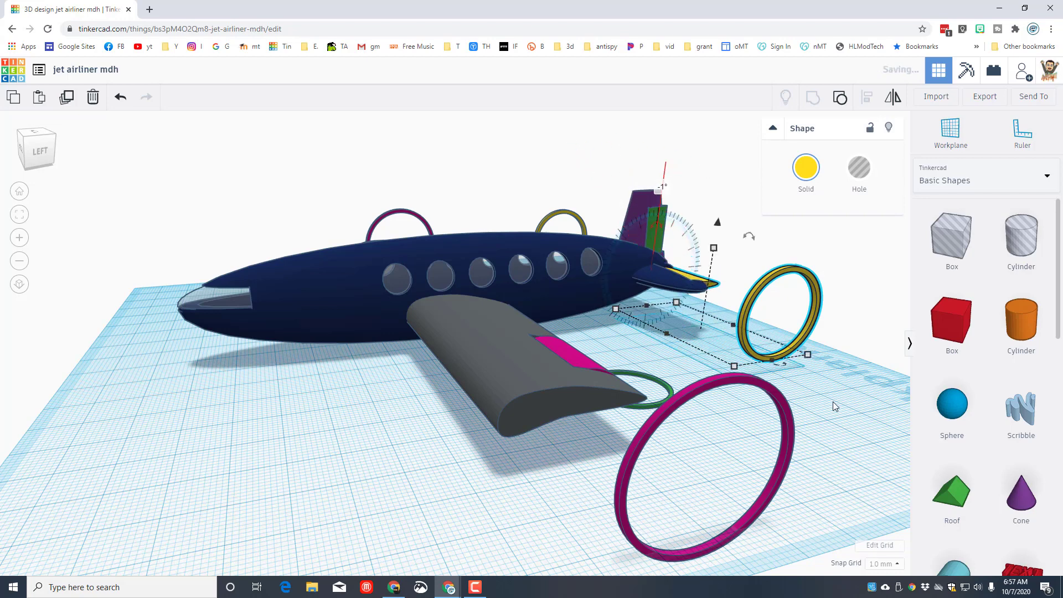
left_click_drag(771, 237, 768, 311)
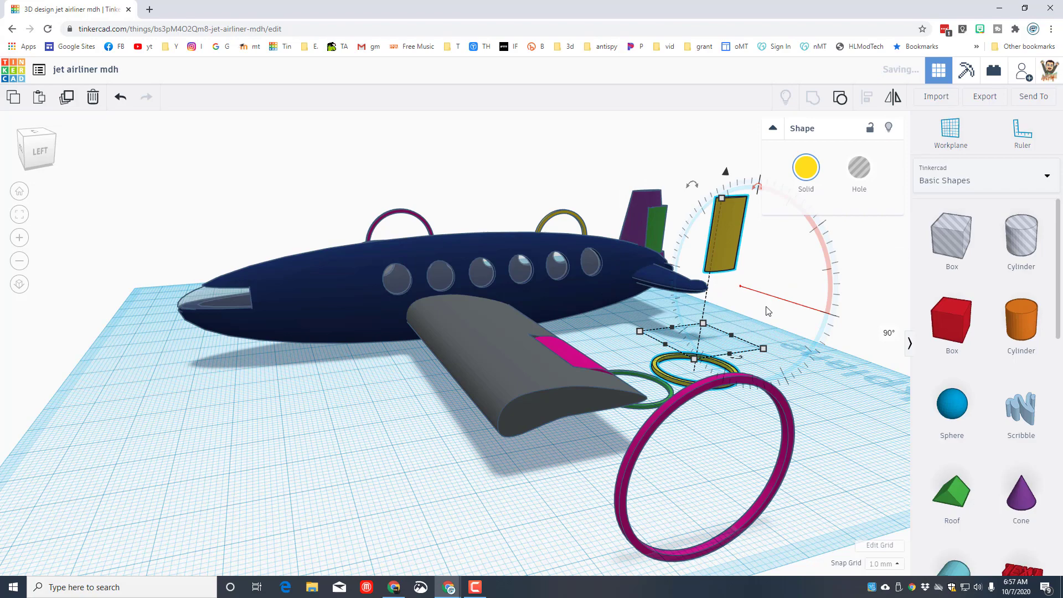
left_click(120, 98)
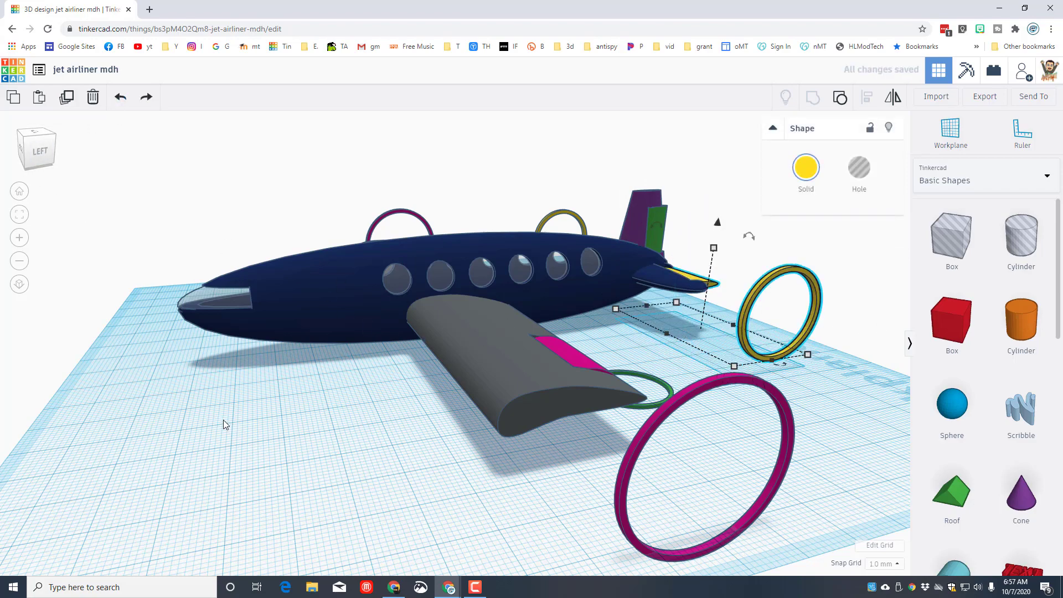
right_click_drag(224, 420, 623, 273)
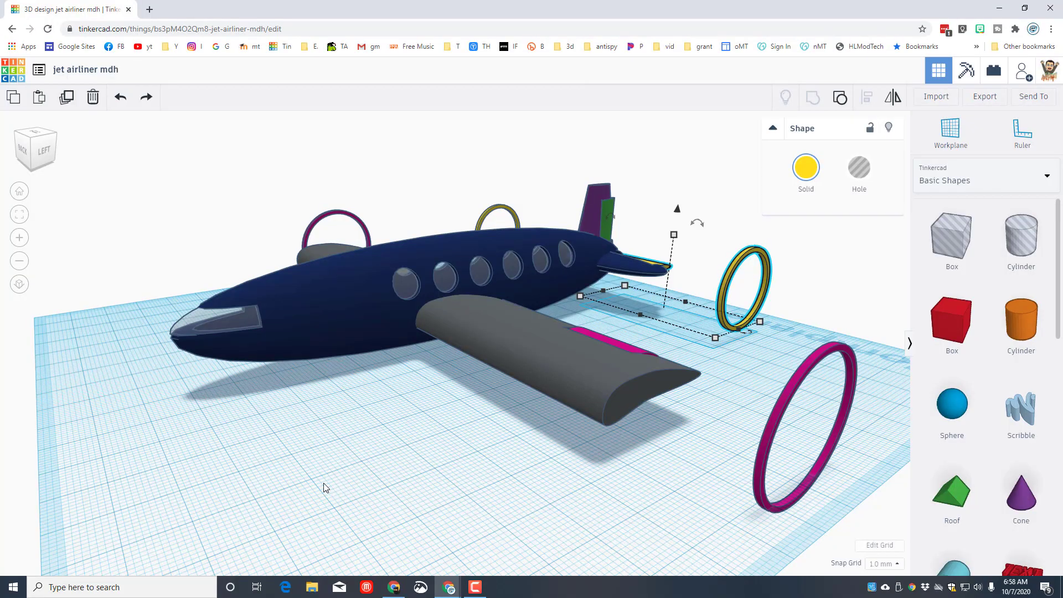
right_click_drag(323, 483, 283, 481)
Add a cylinder with 64 sides, bevel 2 and height 15
left_click_drag(1021, 321, 580, 422)
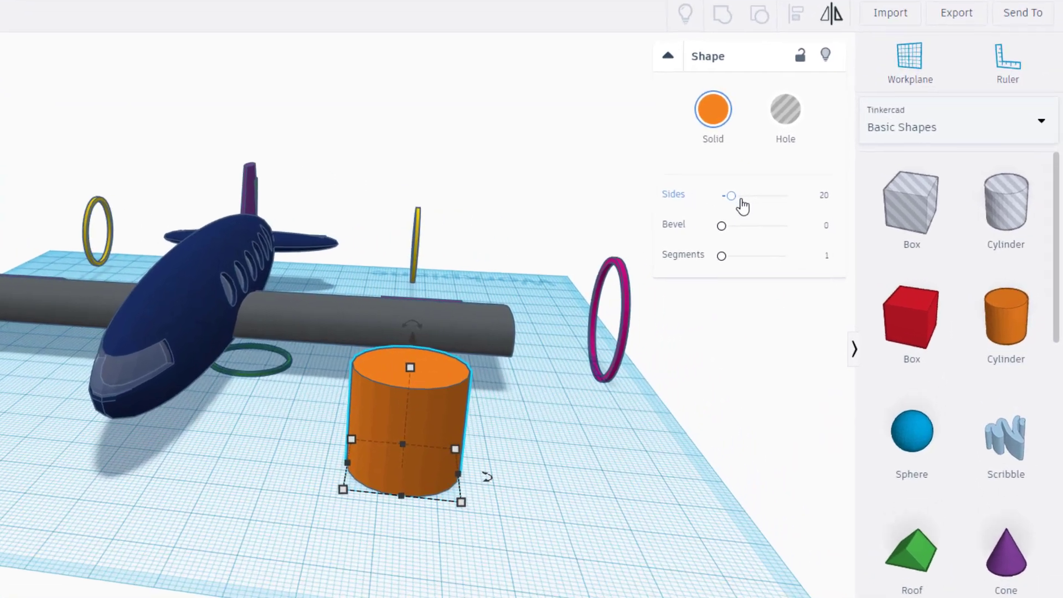
left_click_drag(820, 231, 889, 242)
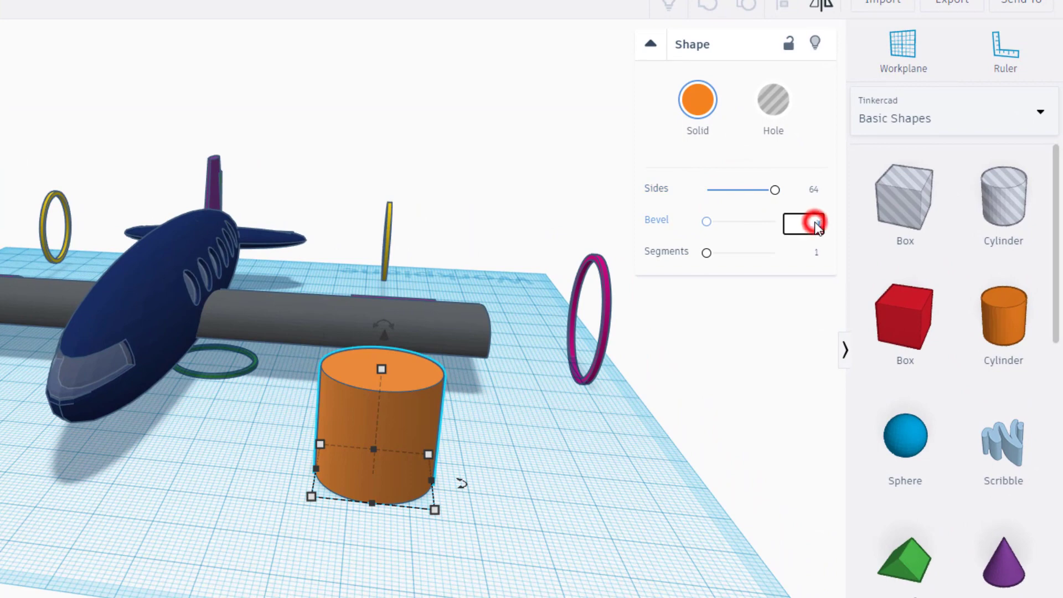
left_click(817, 224)
left_click(378, 403)
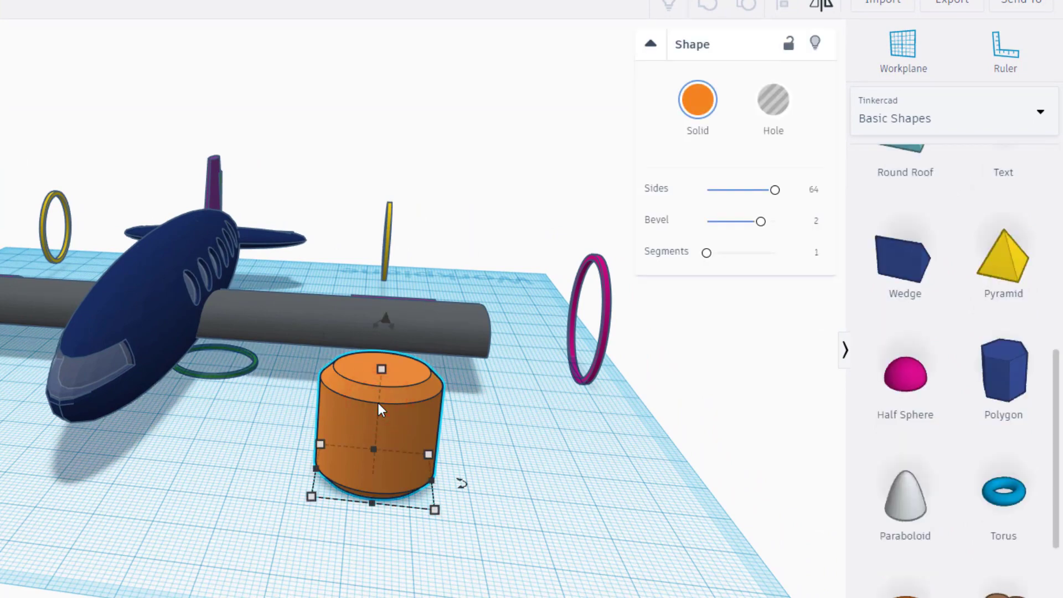
left_click_drag(381, 369, 394, 403)
left_click(486, 439)
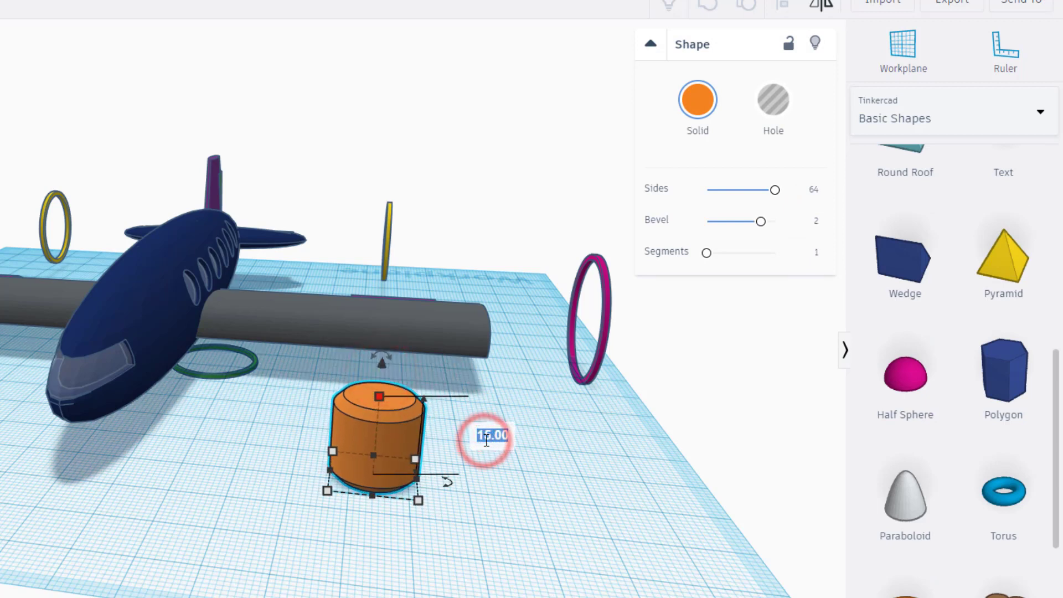
left_click(418, 500)
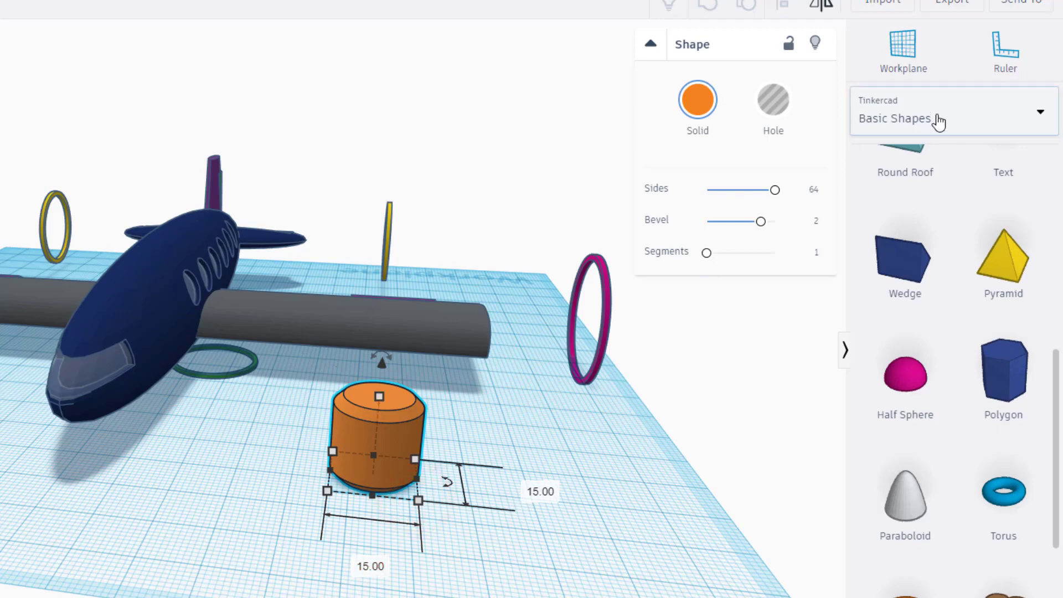
Place a paraboloid on the cylinder's top using a workplane
left_click(892, 44)
left_click(385, 399)
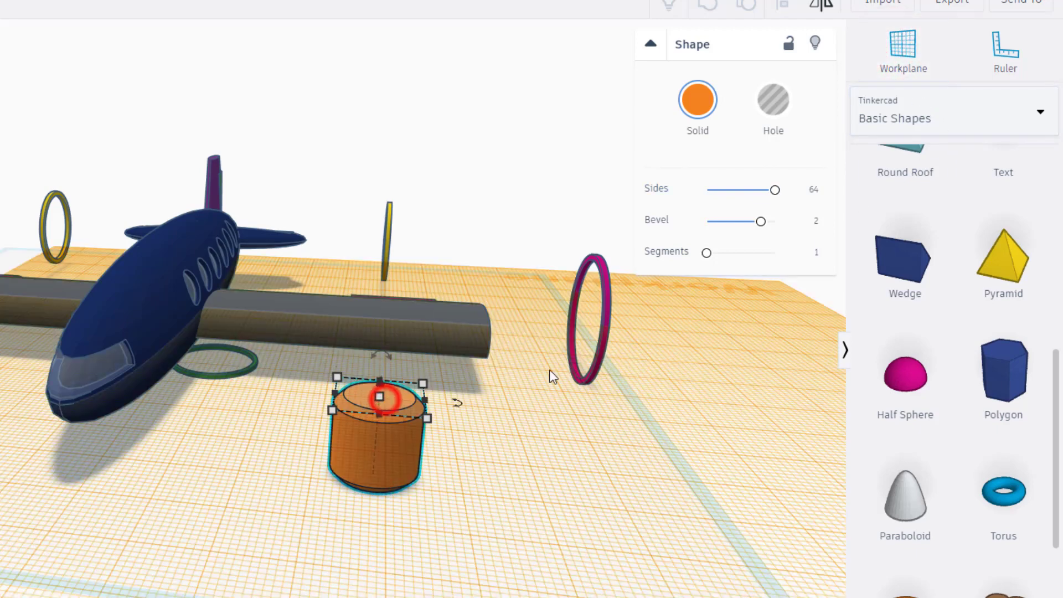
scroll(941, 304, "down", 4)
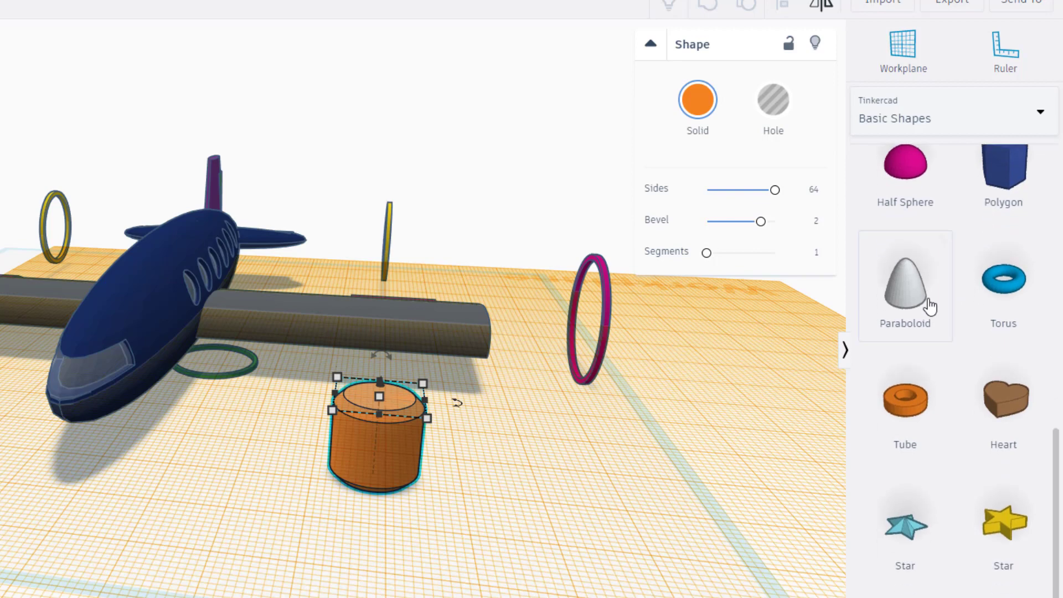
left_click(909, 276)
left_click(389, 410)
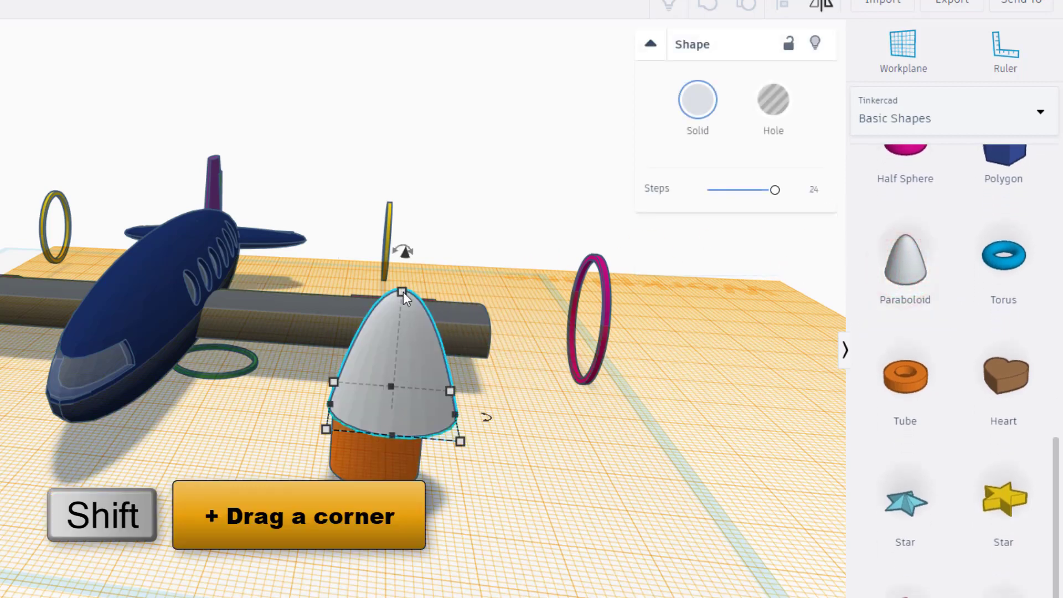
Scale the paraboloid down to 15 tall and select it with the cylinder
left_click_drag(403, 291, 401, 316, "shift")
left_click(515, 363)
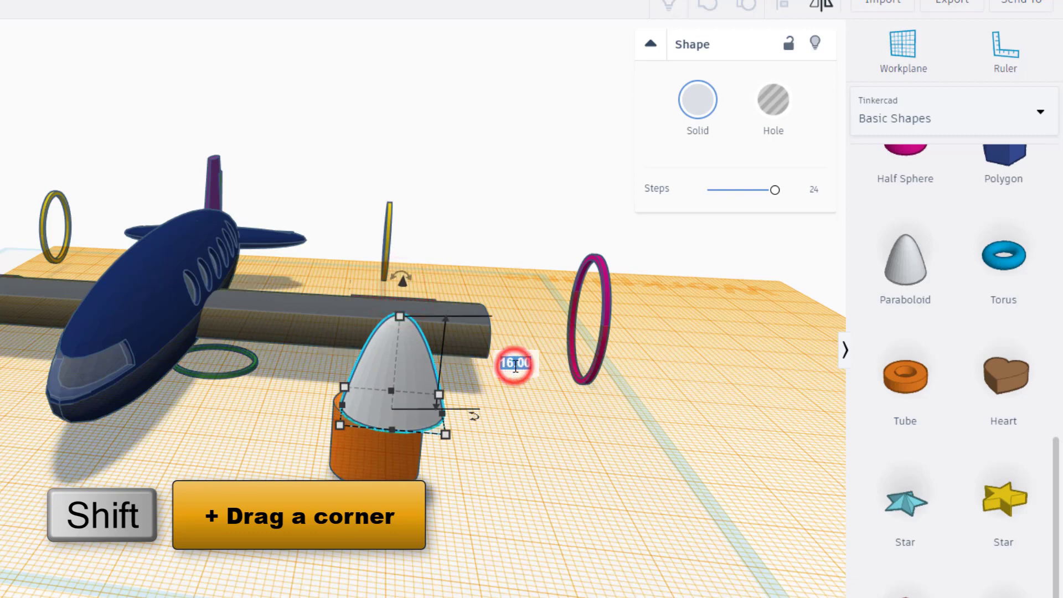
type("15")
key("Return")
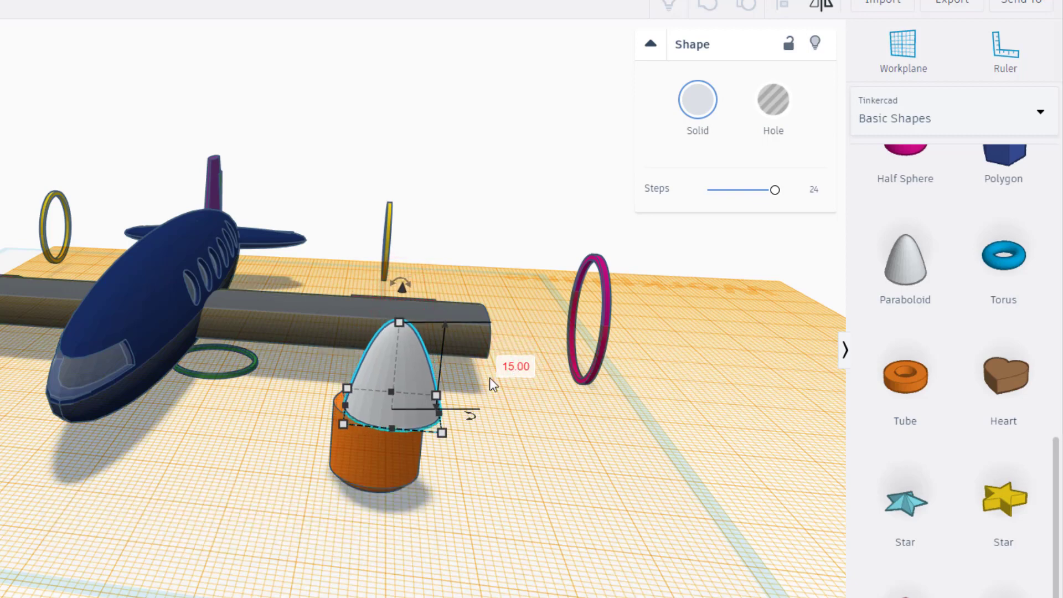
left_click(335, 536)
left_click_drag(316, 388, 394, 485)
Centre-align the paraboloid with the cylinder and lower it onto the cylinder
key("l")
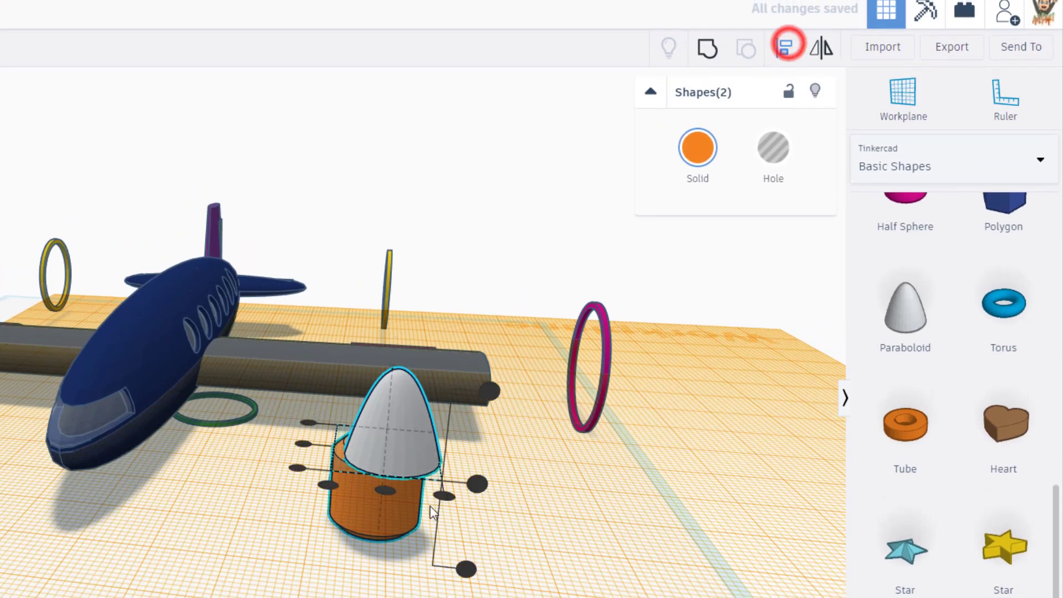
left_click(303, 442)
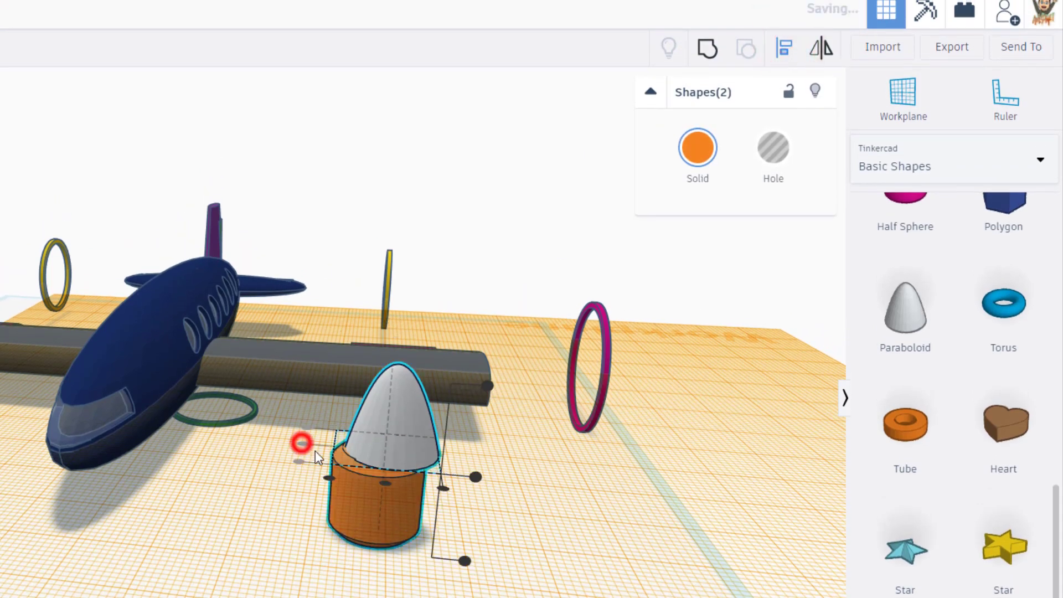
left_click(383, 480)
key("ctrl+Down")
left_click(581, 501)
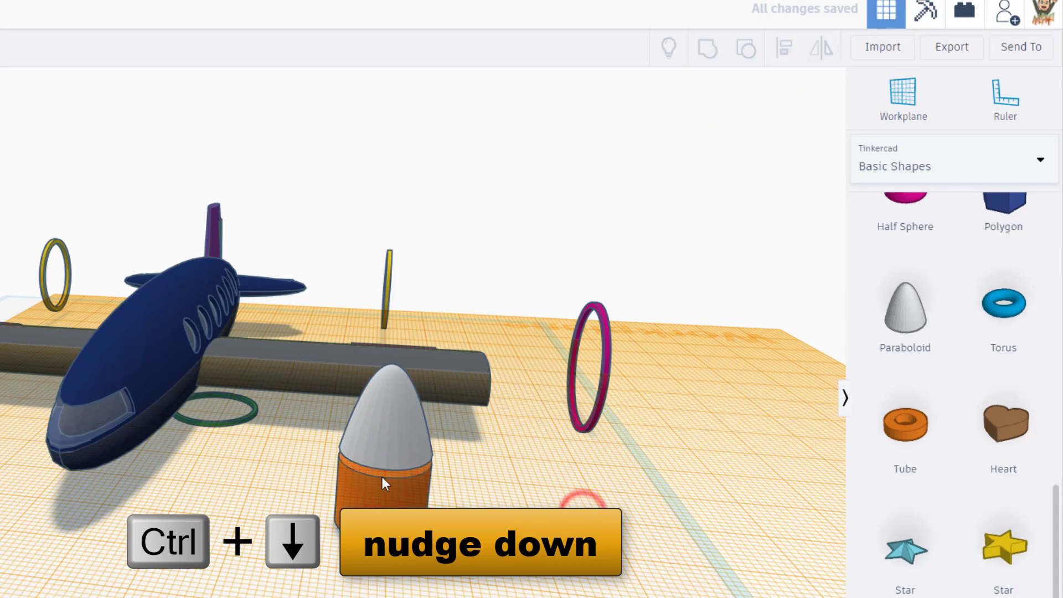
left_click(384, 413)
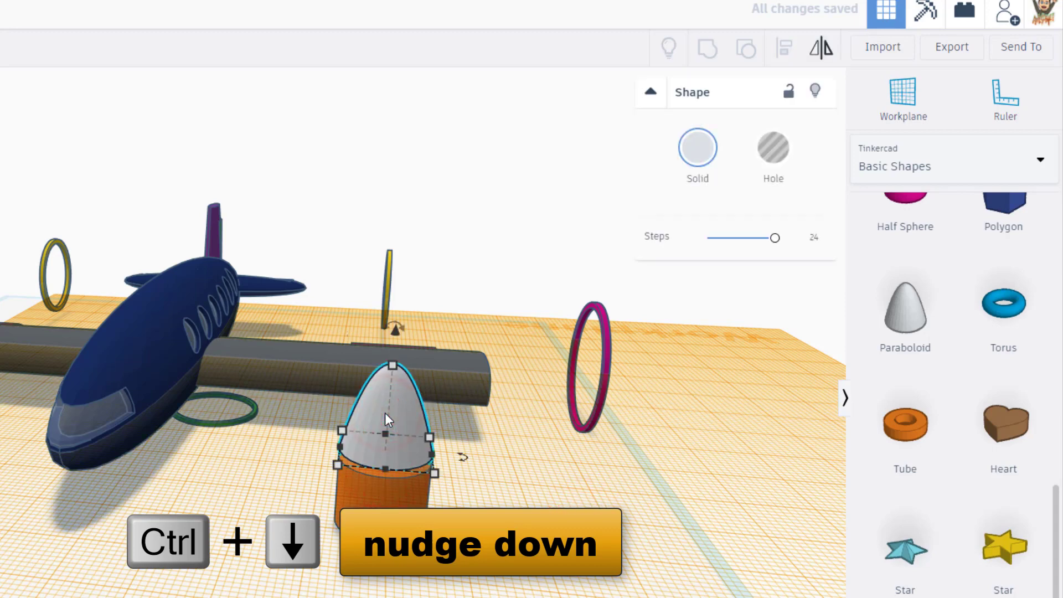
key("ctrl+Down")
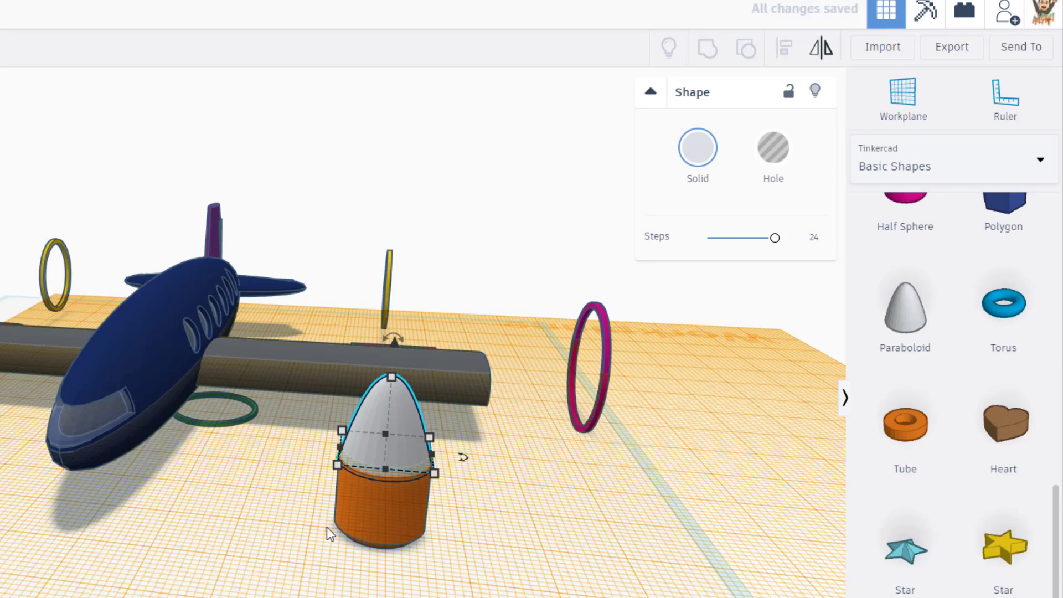
scroll(326, 526, "up", 2)
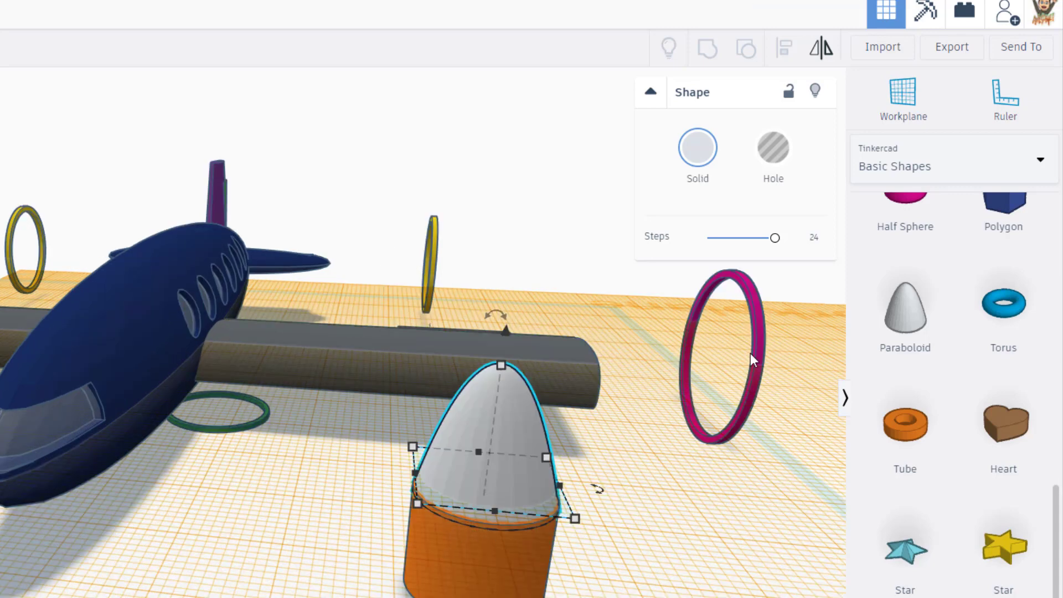
left_click(384, 510)
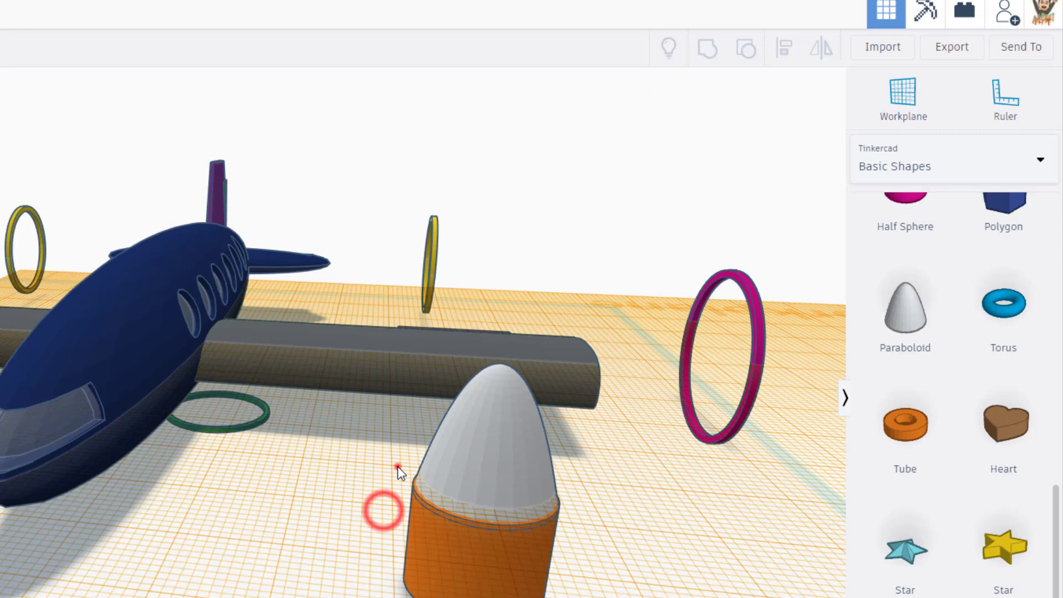
Group the cylinder and paraboloid and colour the group grey
left_click_drag(397, 466, 437, 532)
left_click(709, 50)
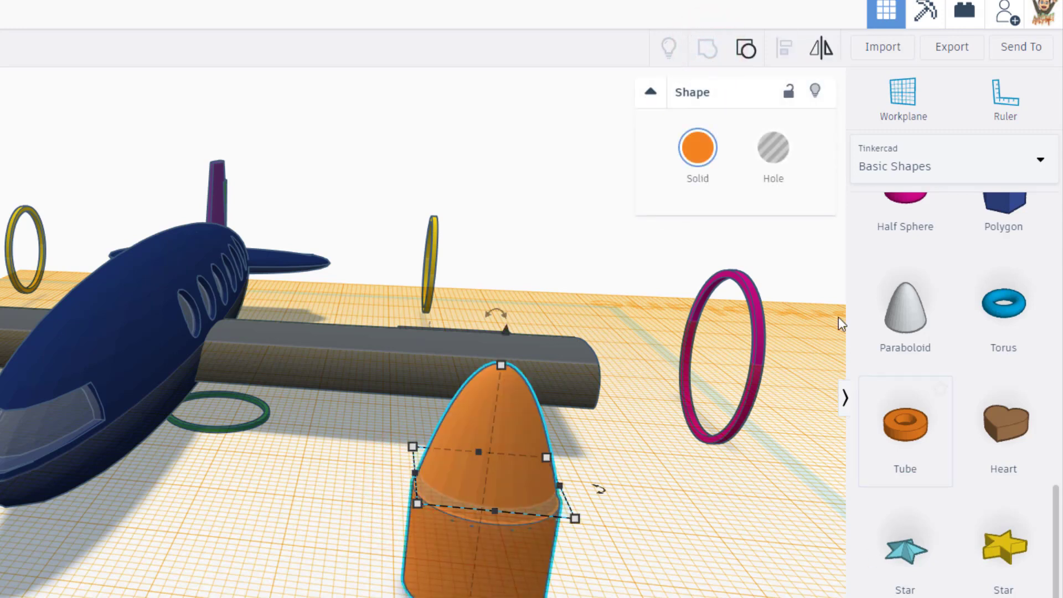
left_click(705, 154)
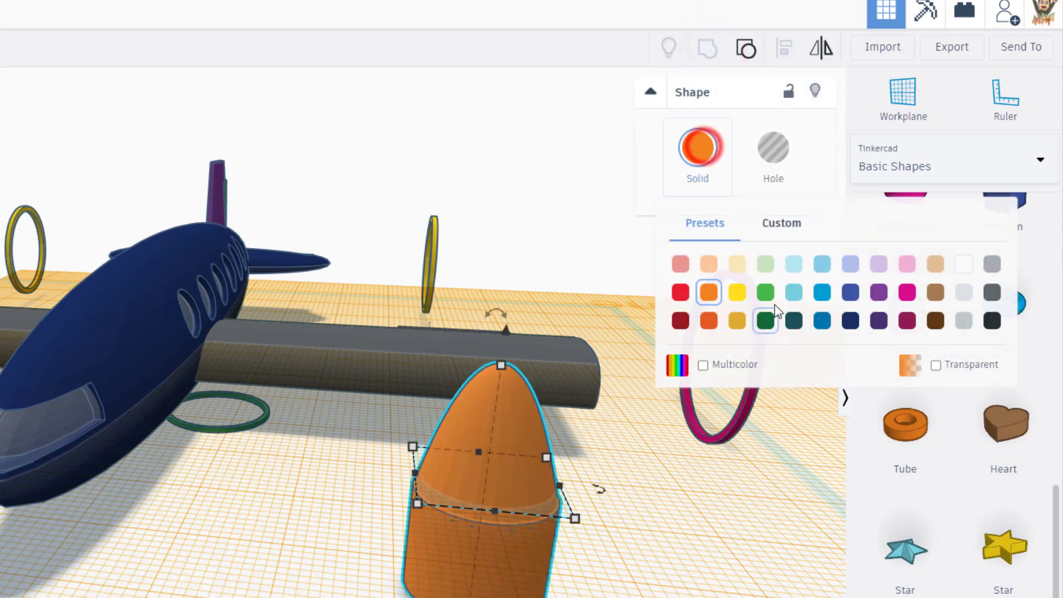
left_click(961, 315)
scroll(678, 496, "up", 3)
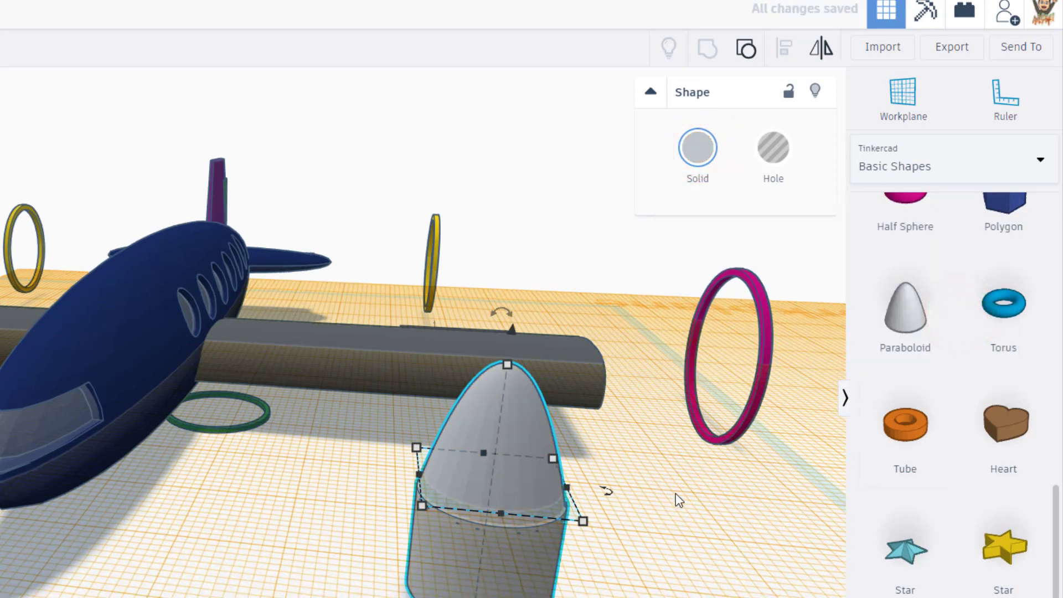
scroll(726, 497, "down", 3)
scroll(997, 371, "up", 5)
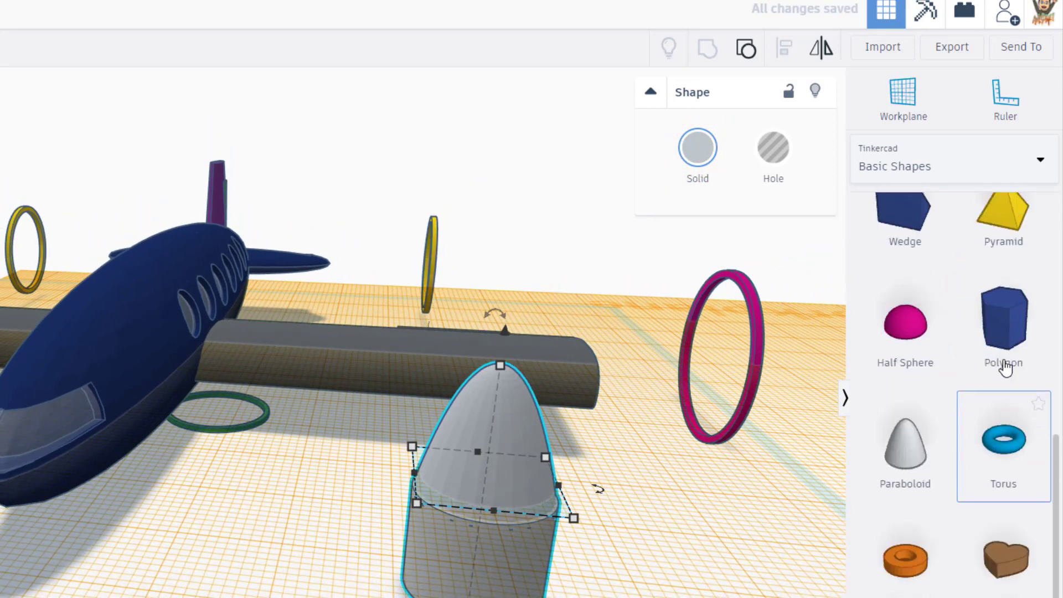
scroll(996, 373, "up", 5)
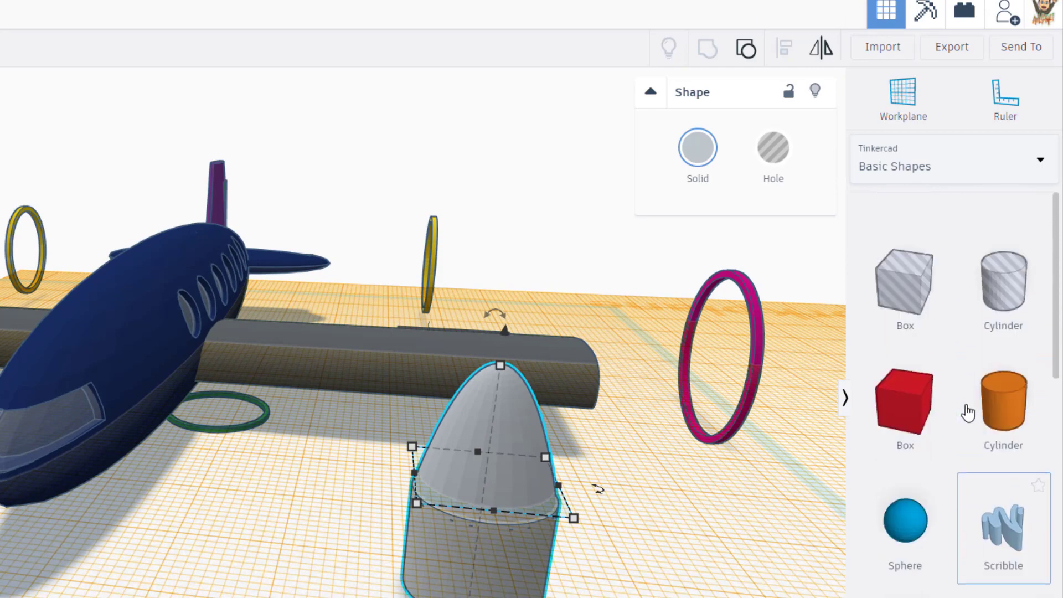
Add a cylinder hole beside the engine pod and scale it to 12 tall
left_click(414, 580)
left_click(900, 94)
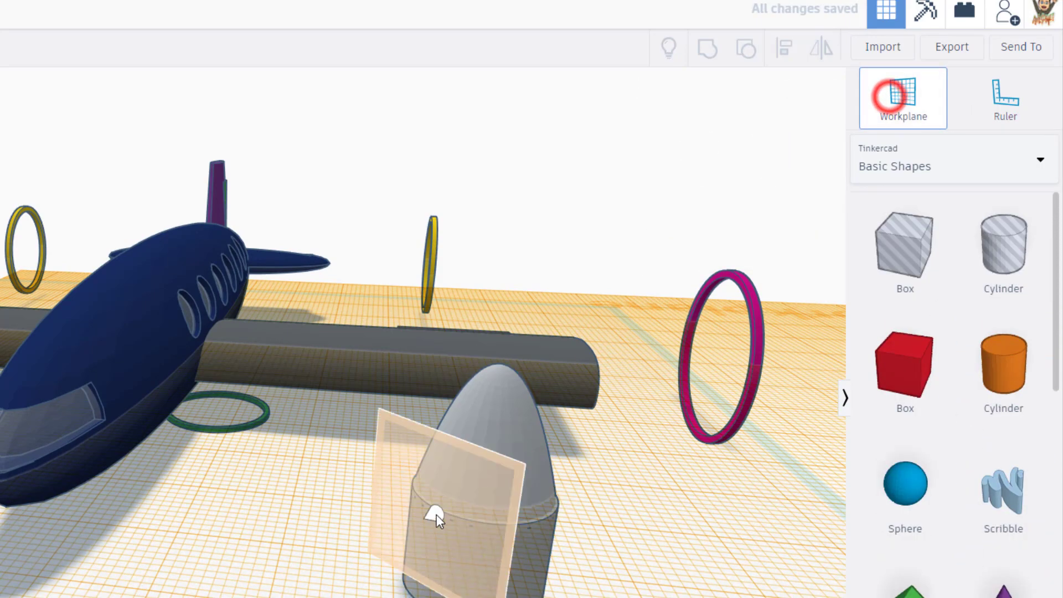
left_click(321, 540)
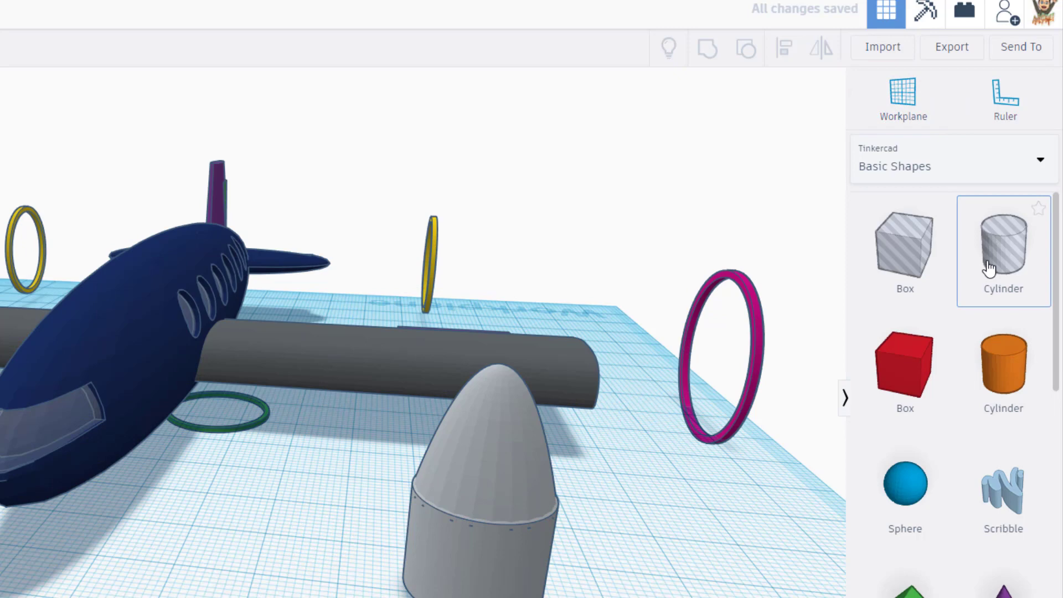
left_click_drag(988, 253, 288, 591)
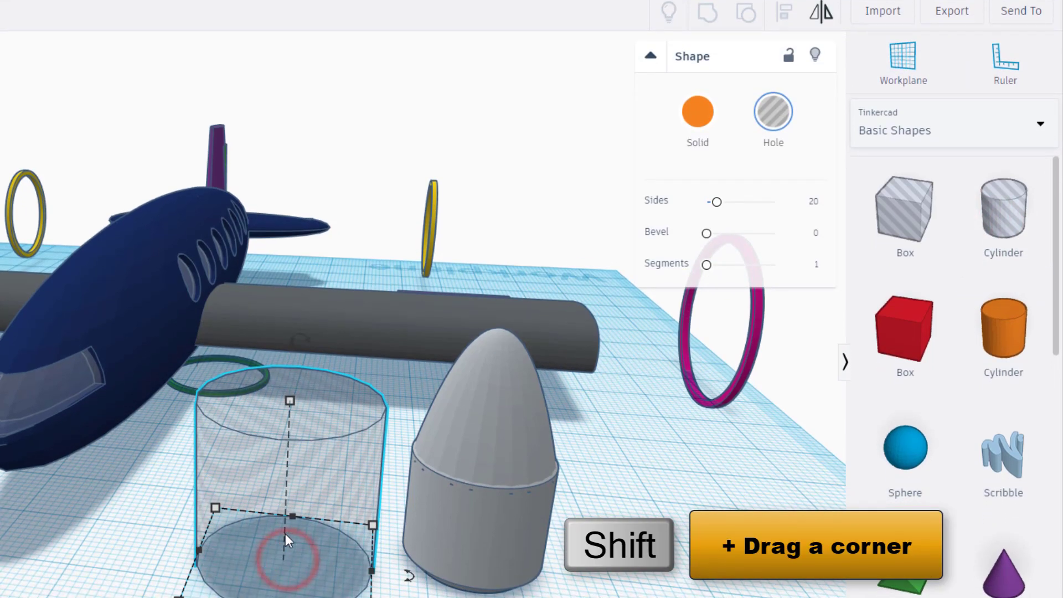
left_click_drag(290, 401, 288, 435, "shift")
type("12")
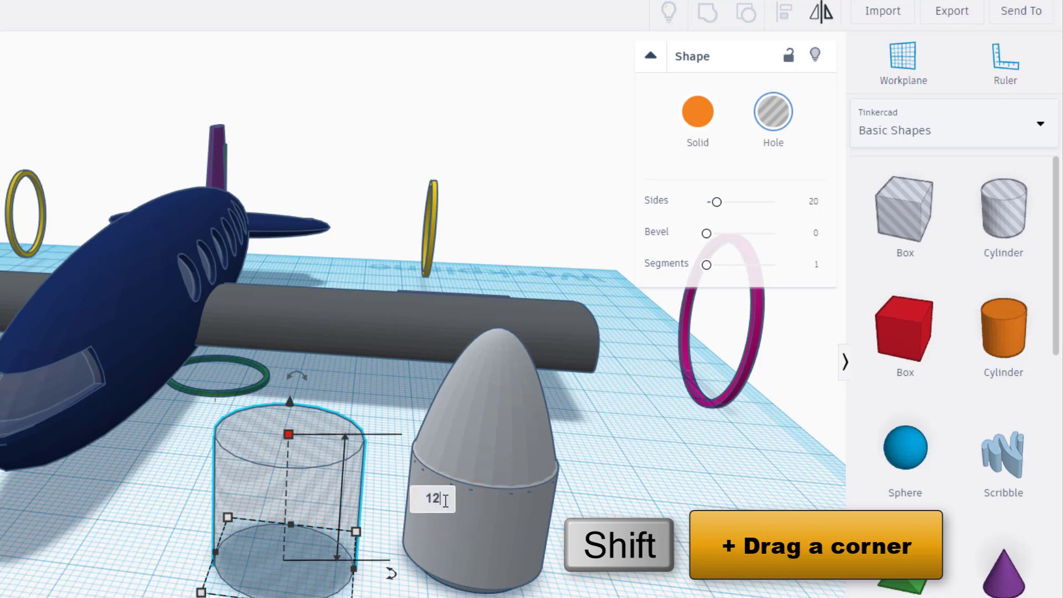
key("Return")
left_click(361, 536)
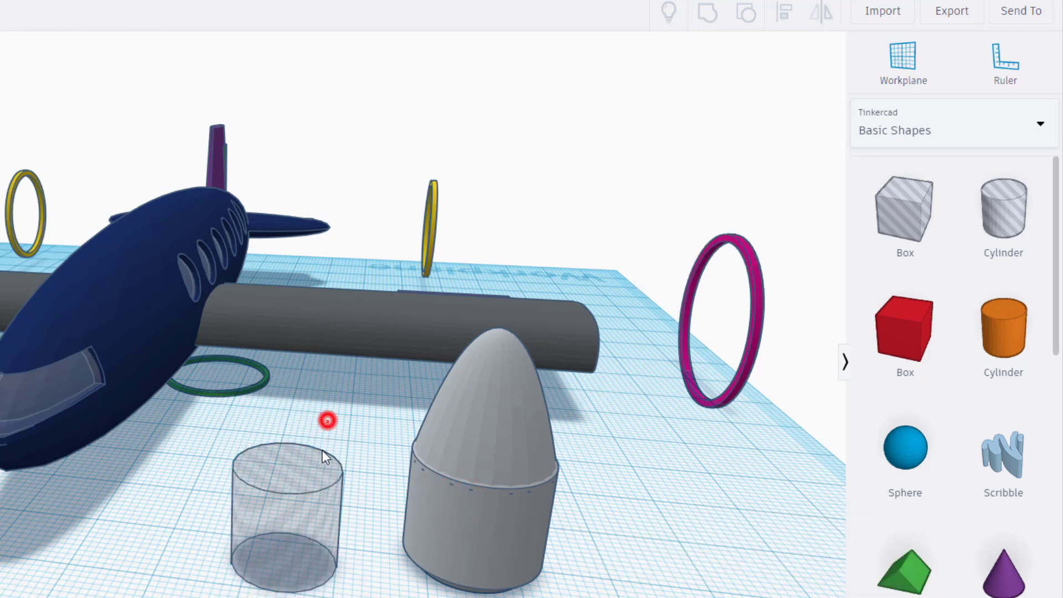
Centre the hole on the engine pod along both axes
left_click_drag(327, 420, 455, 580)
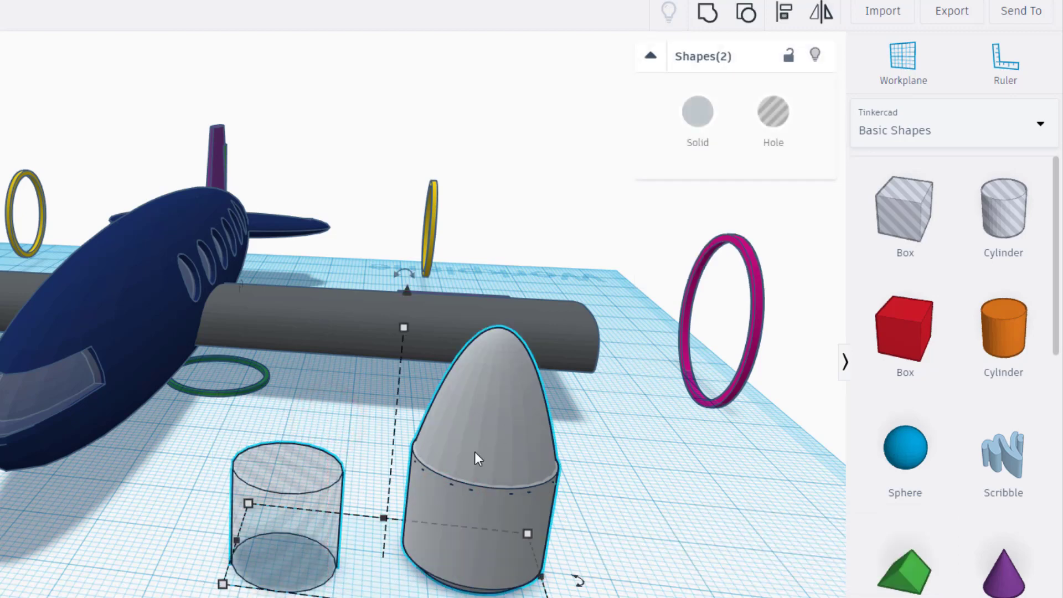
left_click(778, 22)
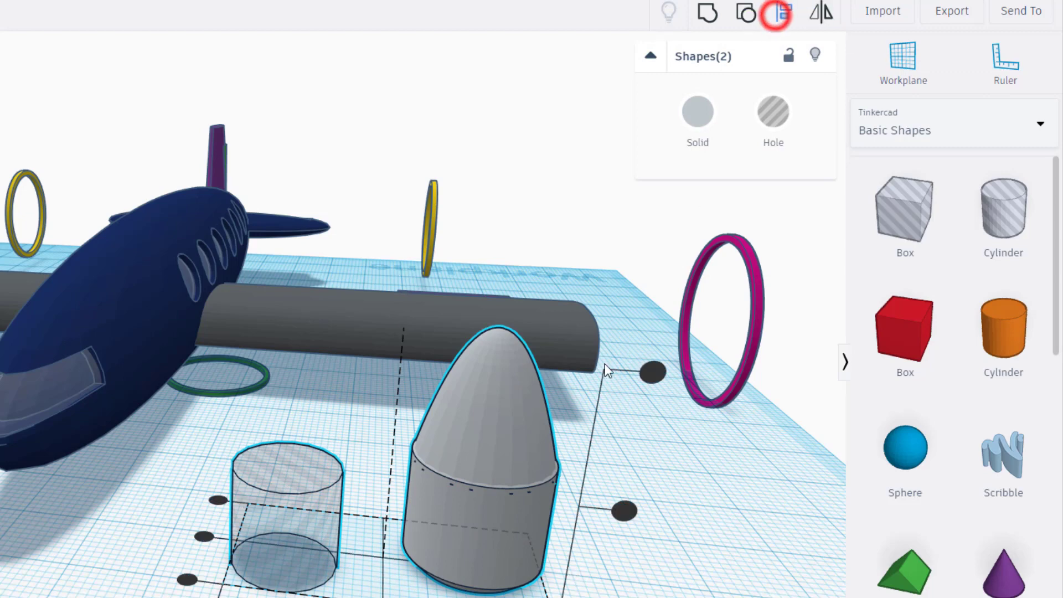
left_click(512, 429)
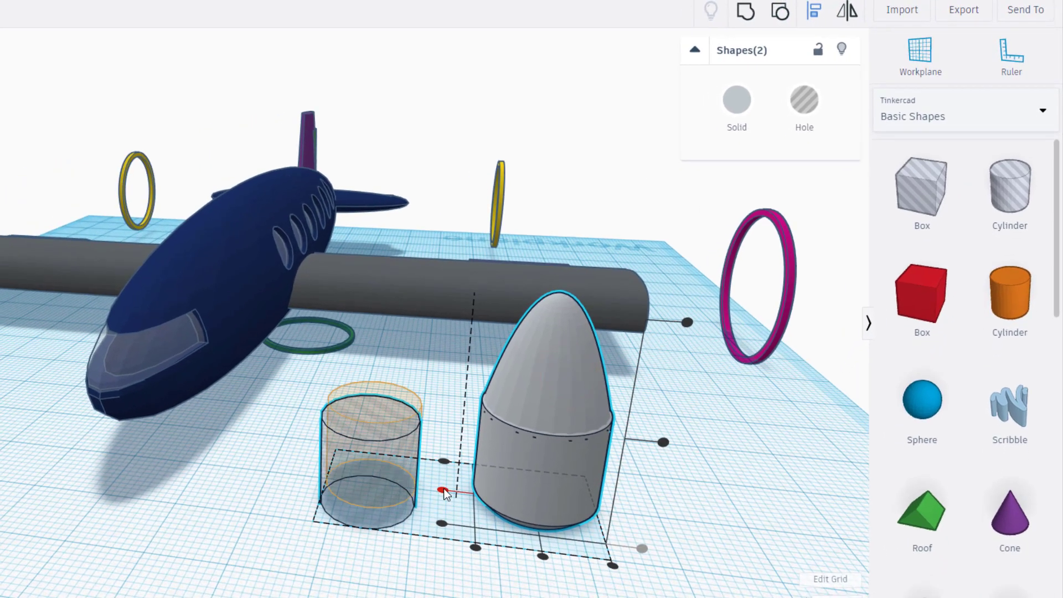
left_click(443, 490)
left_click(544, 555)
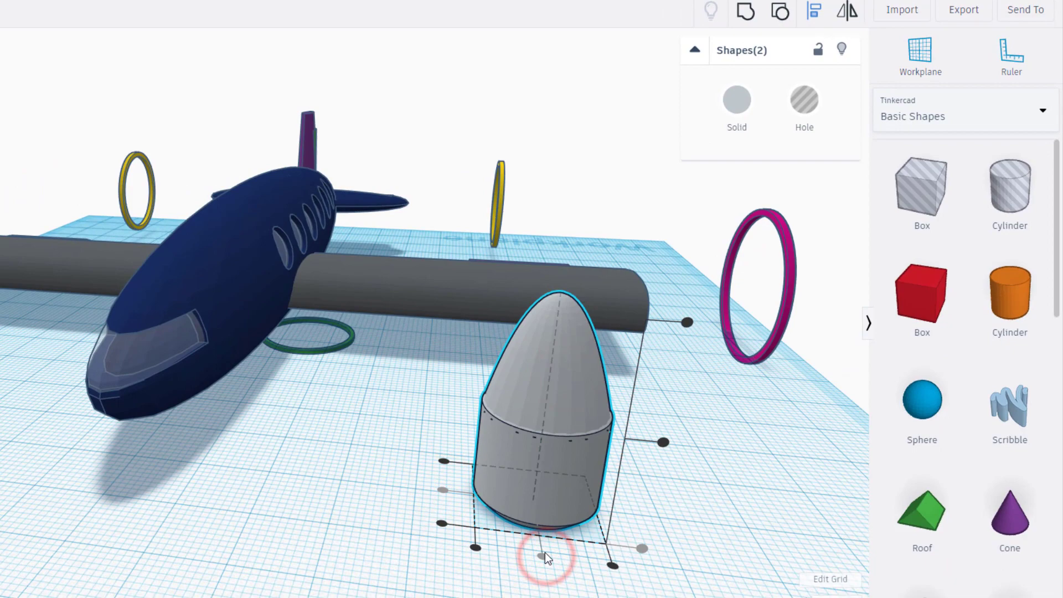
Group the hole into the pod, then view it from below and back from above
left_click(746, 17)
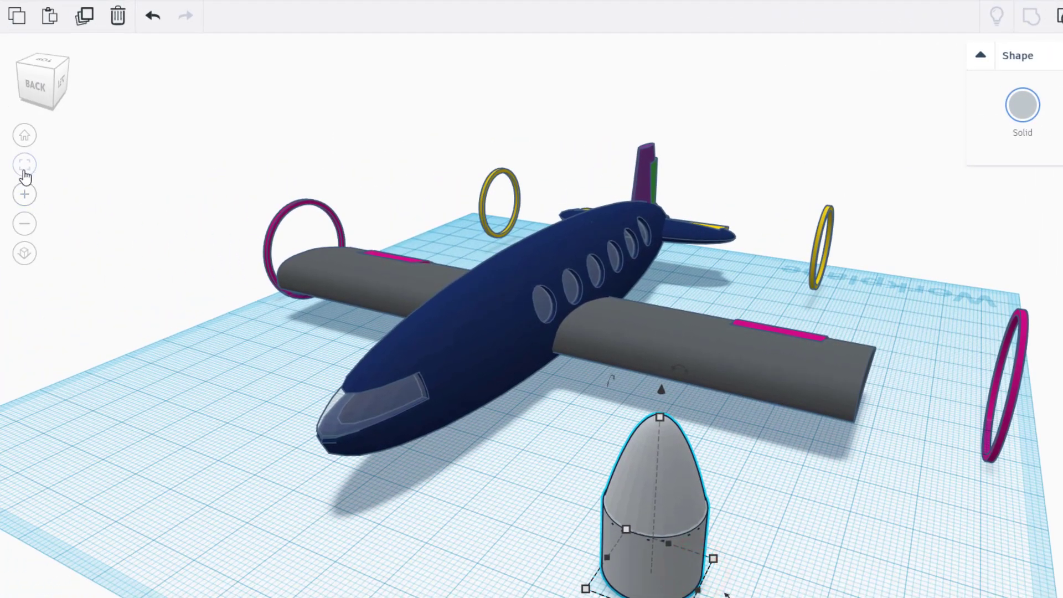
left_click(24, 172)
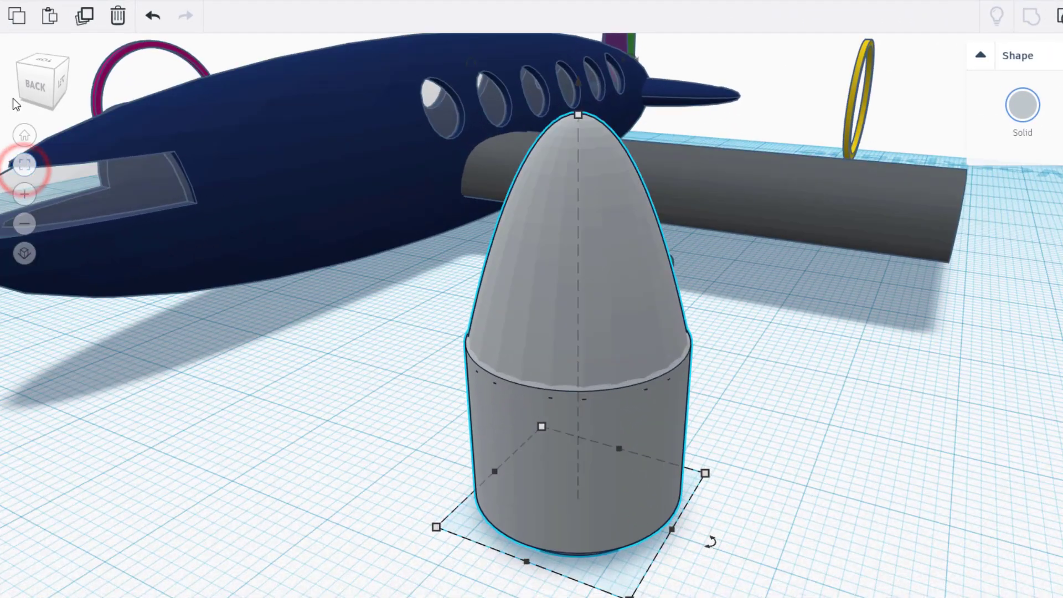
left_click(48, 102)
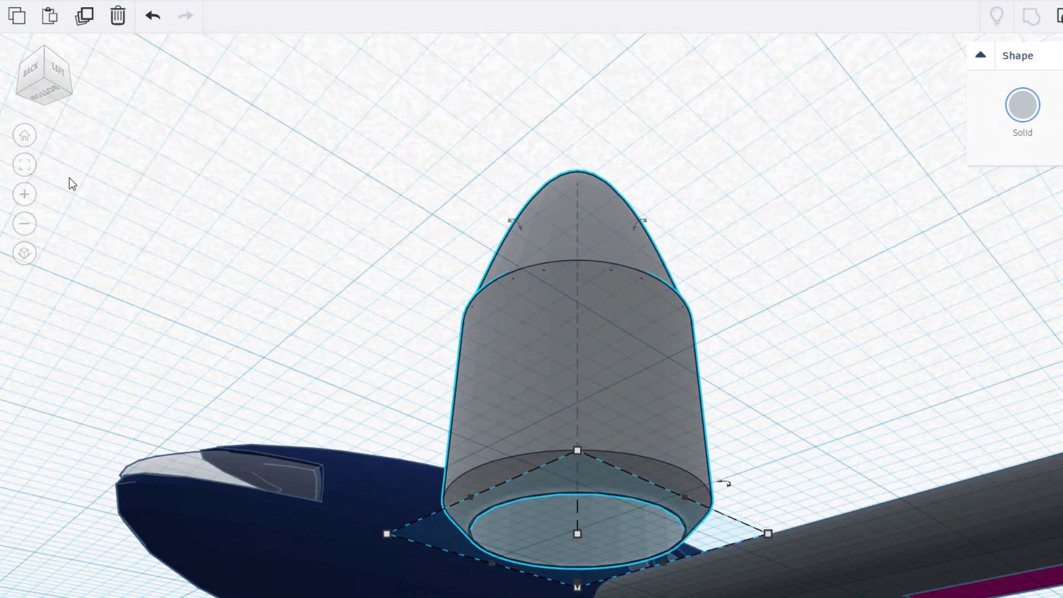
left_click(44, 48)
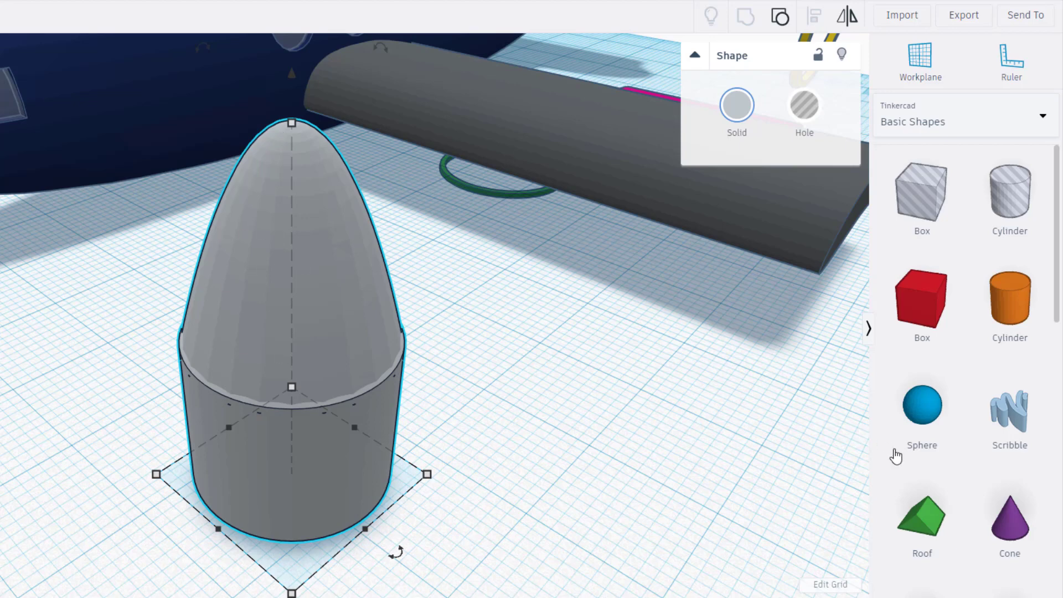
Add a tube beside the engine pod with radius 4 and wall thickness 0.5
scroll(896, 456, "down", 9)
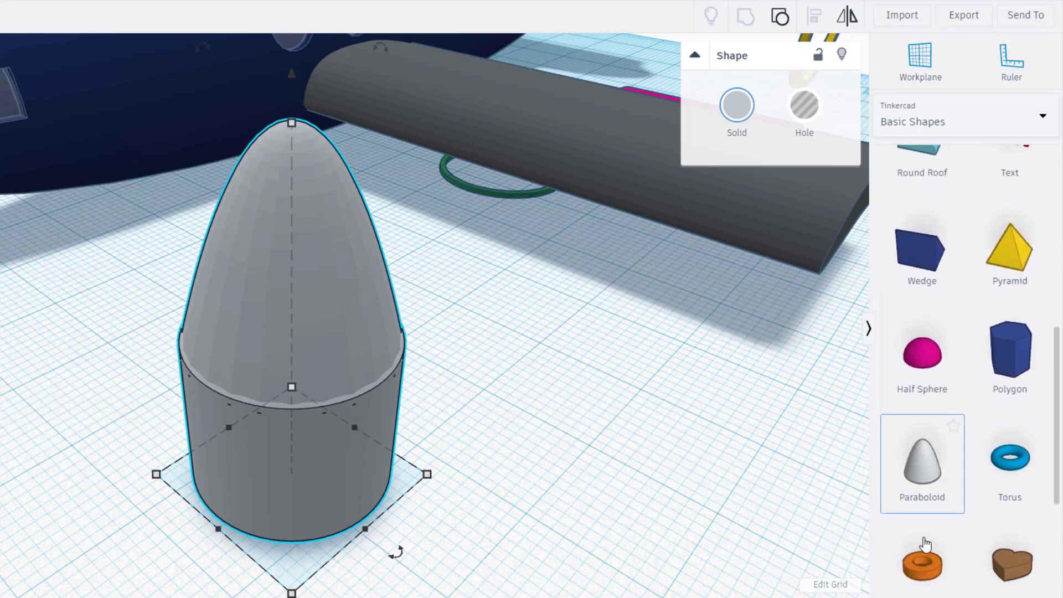
left_click(923, 559)
left_click(576, 497)
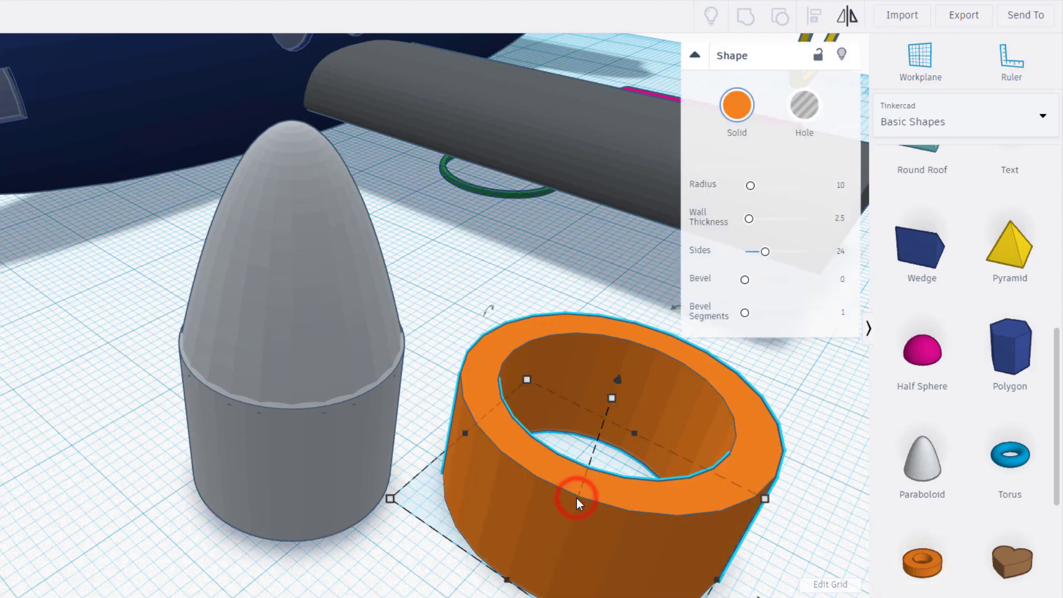
left_click(843, 186)
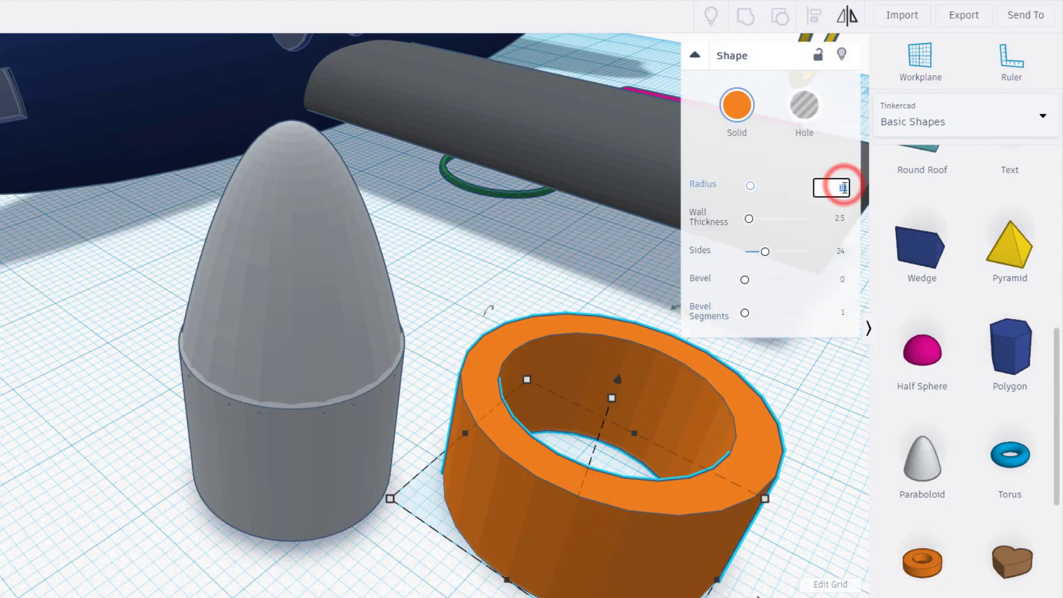
type("4")
key("Return")
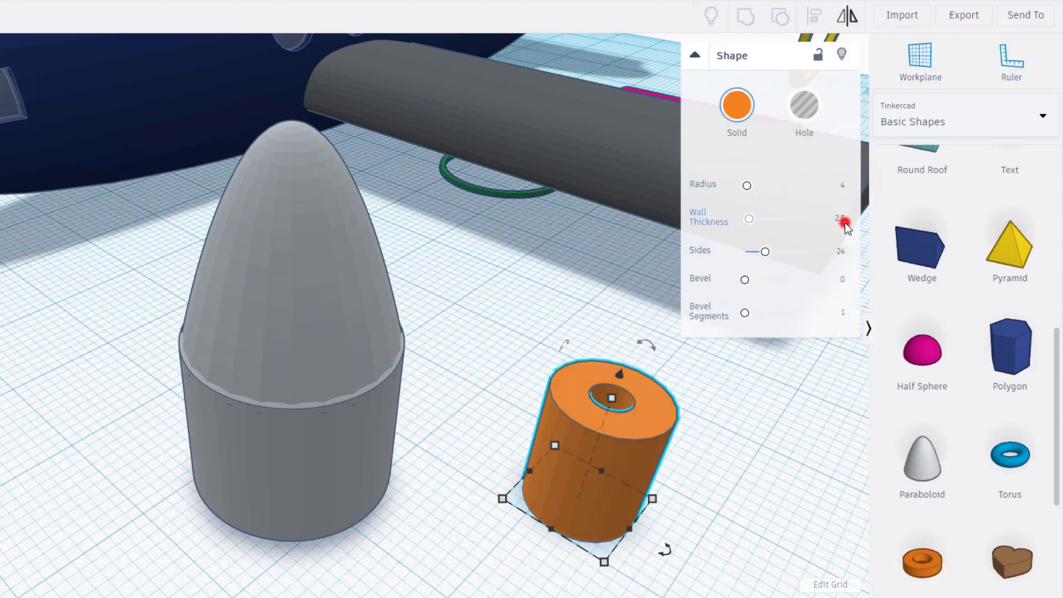
left_click(840, 220)
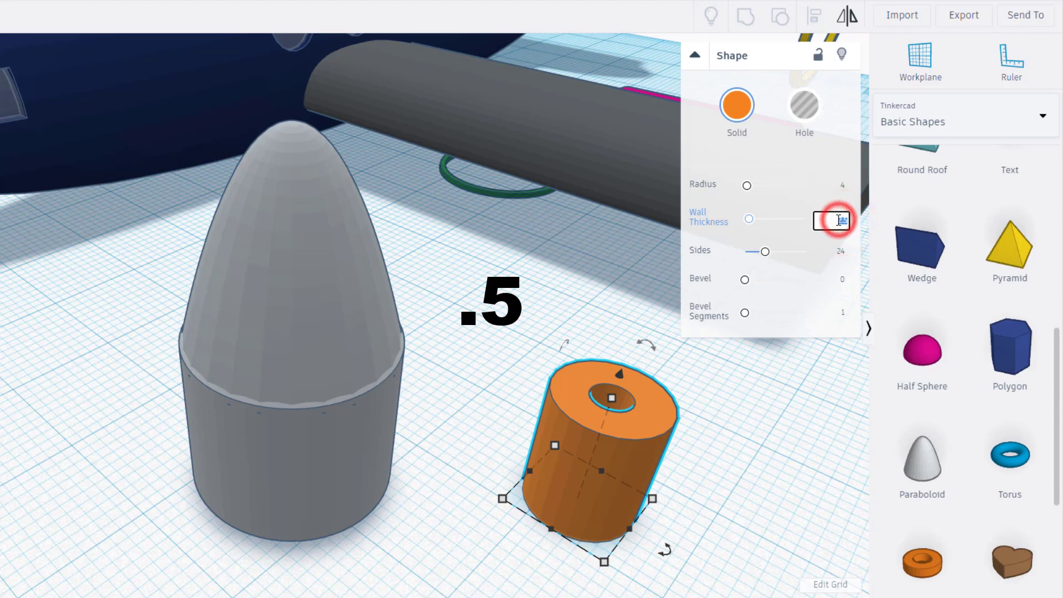
type(".5")
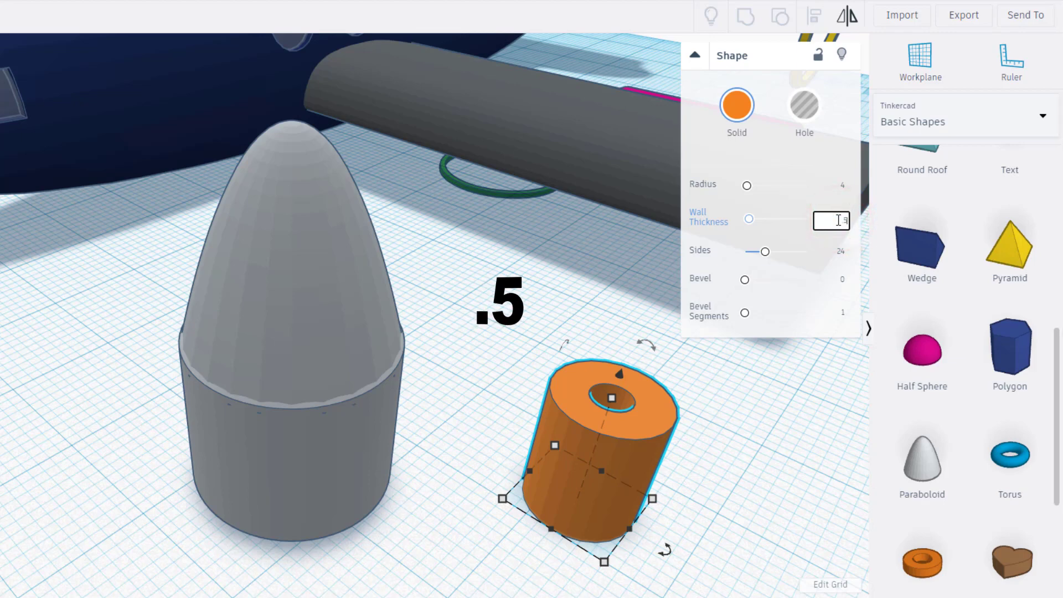
key("Return")
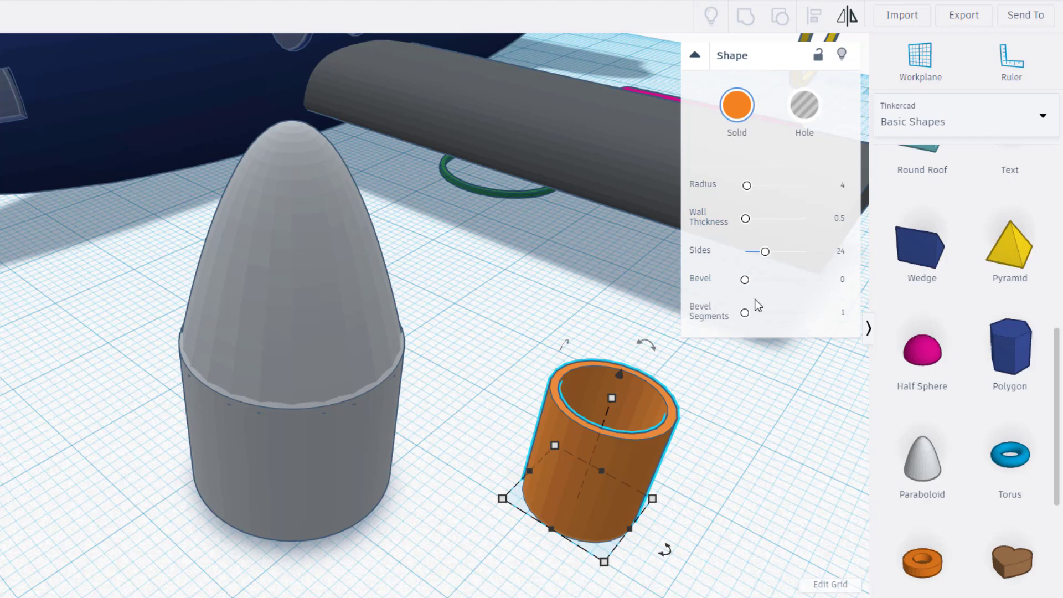
Make the tube a hole, stretch it taller, and centre it on the paraboloid
left_click(804, 105)
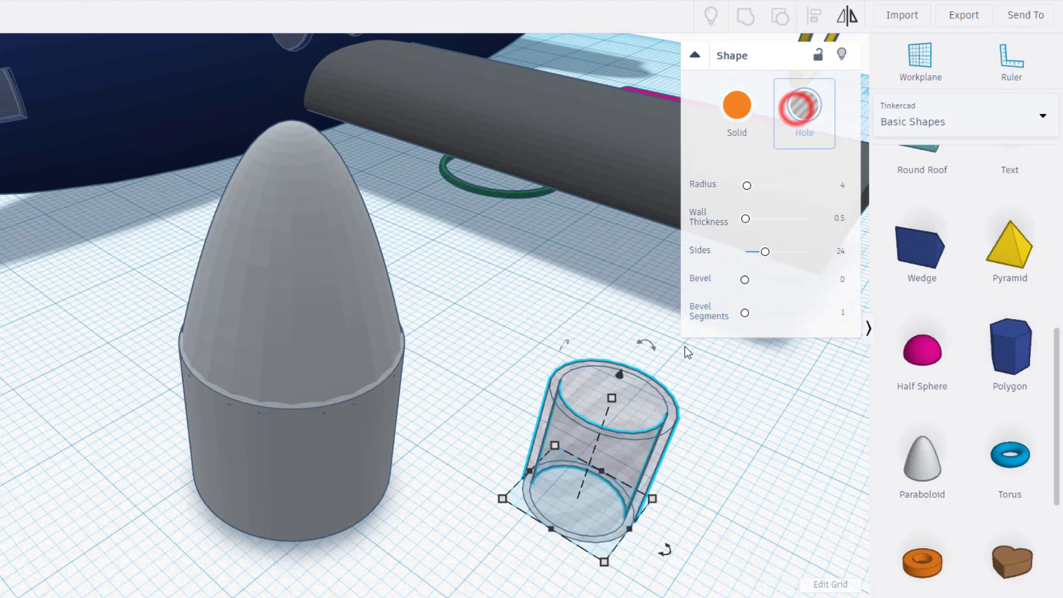
left_click_drag(609, 399, 650, 84)
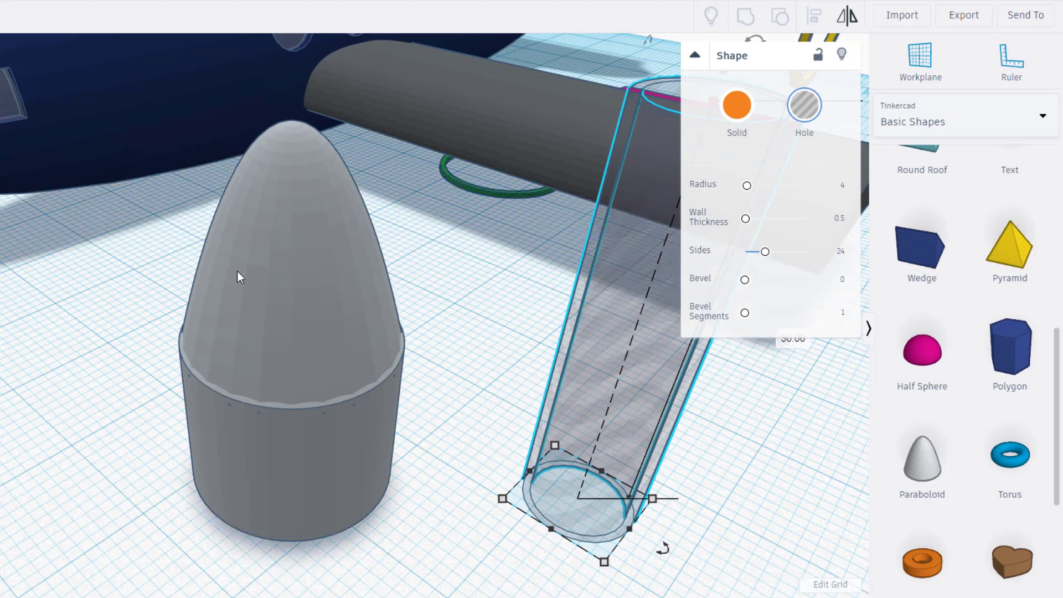
left_click_drag(123, 363, 649, 550)
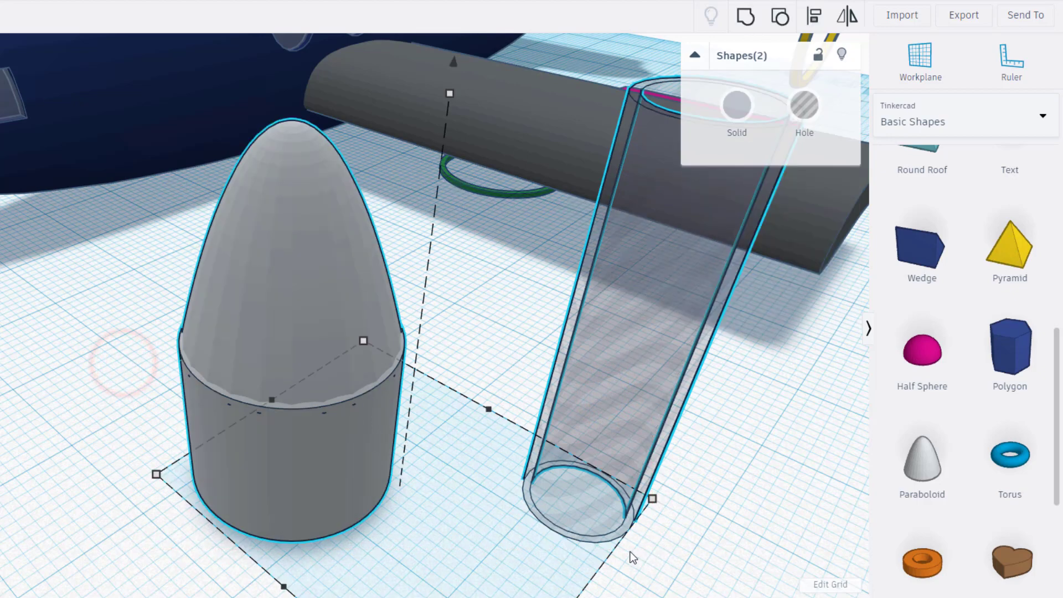
left_click(814, 17)
left_click(318, 481)
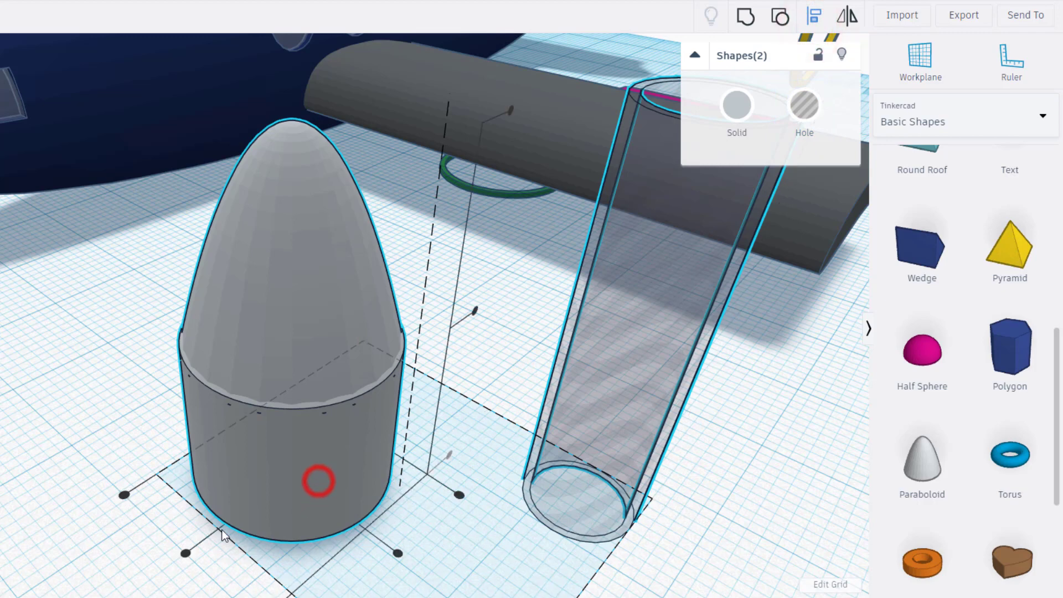
left_click(185, 553)
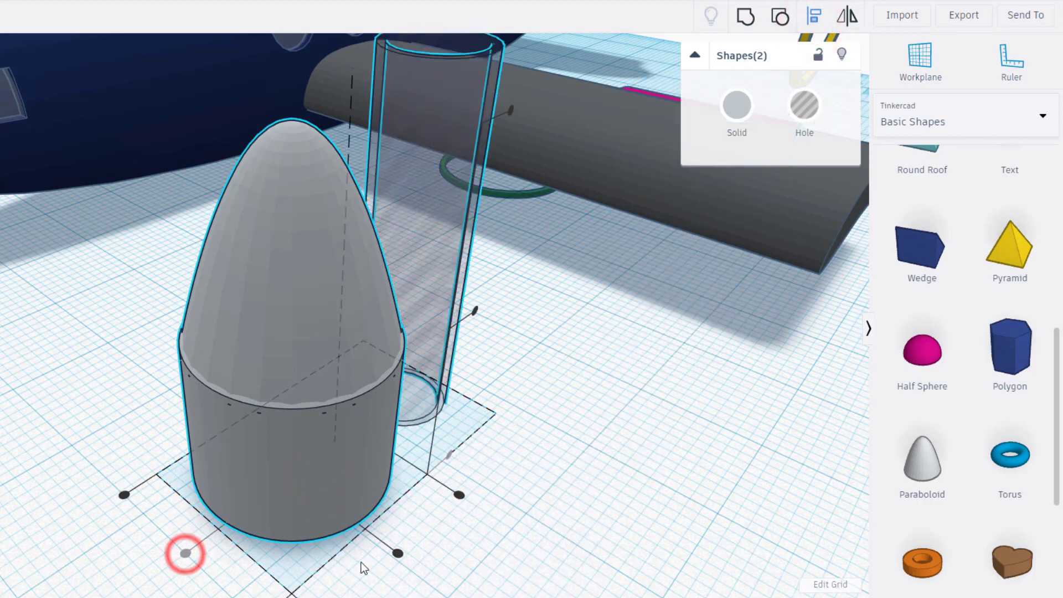
left_click(398, 552)
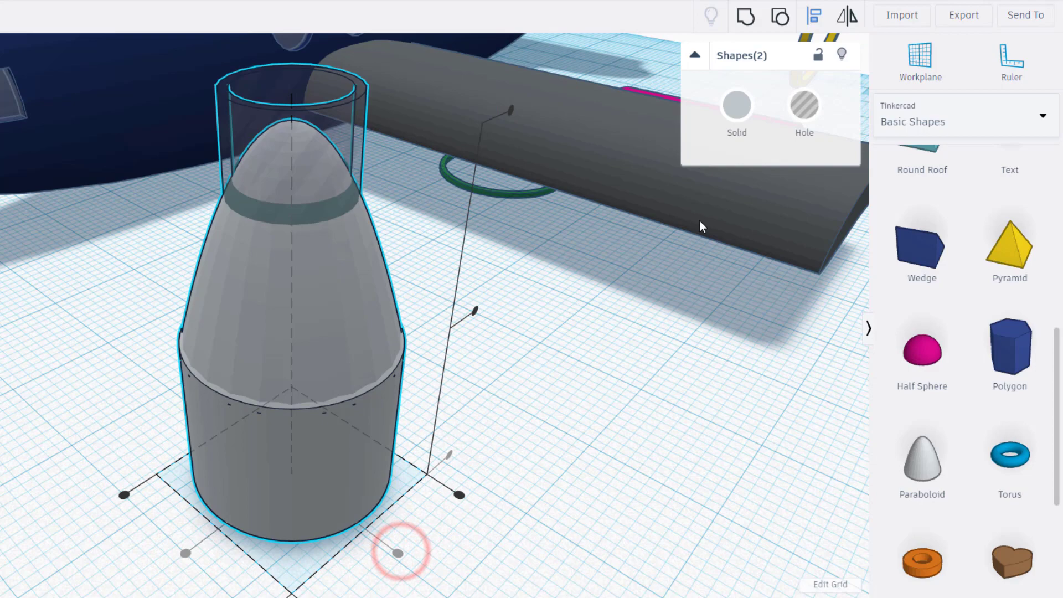
Group the tube hole with the paraboloid and tip the nacelle 90° onto its side
left_click(746, 18)
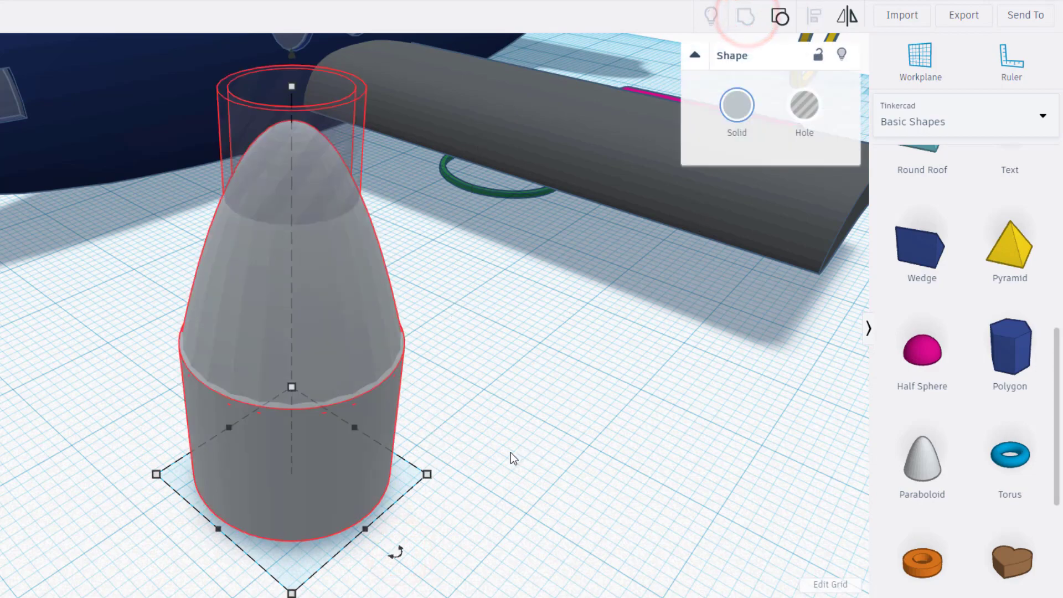
right_click_drag(528, 366, 526, 411)
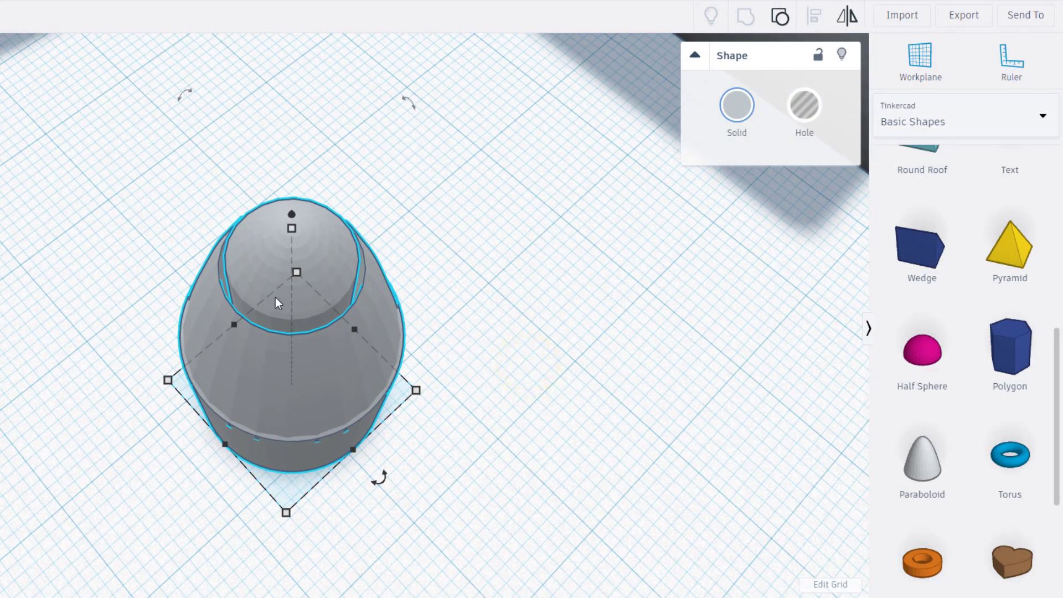
right_click_drag(275, 297, 351, 177)
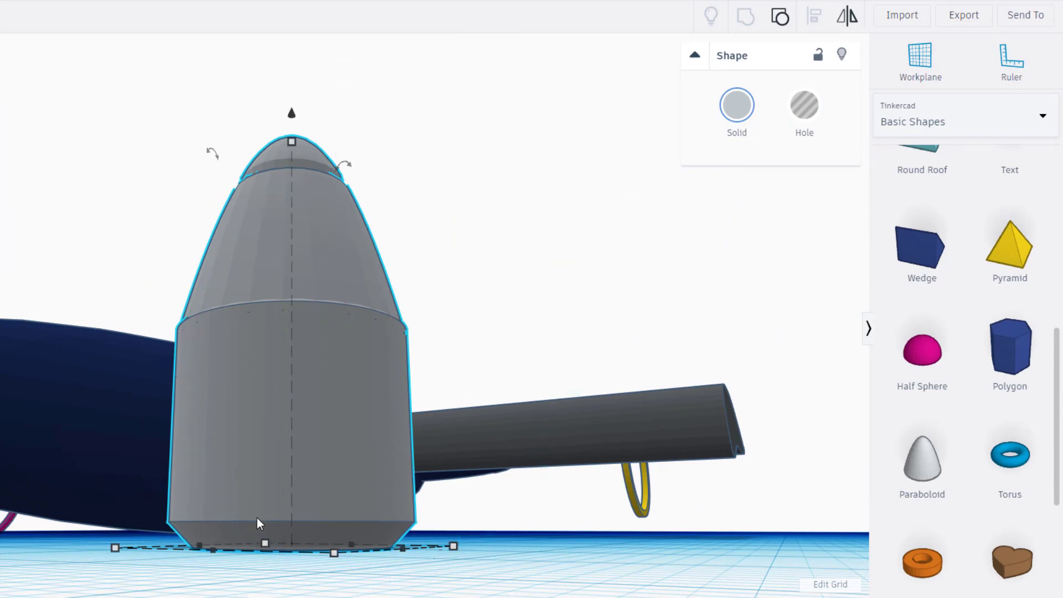
right_click_drag(406, 526, 191, 237)
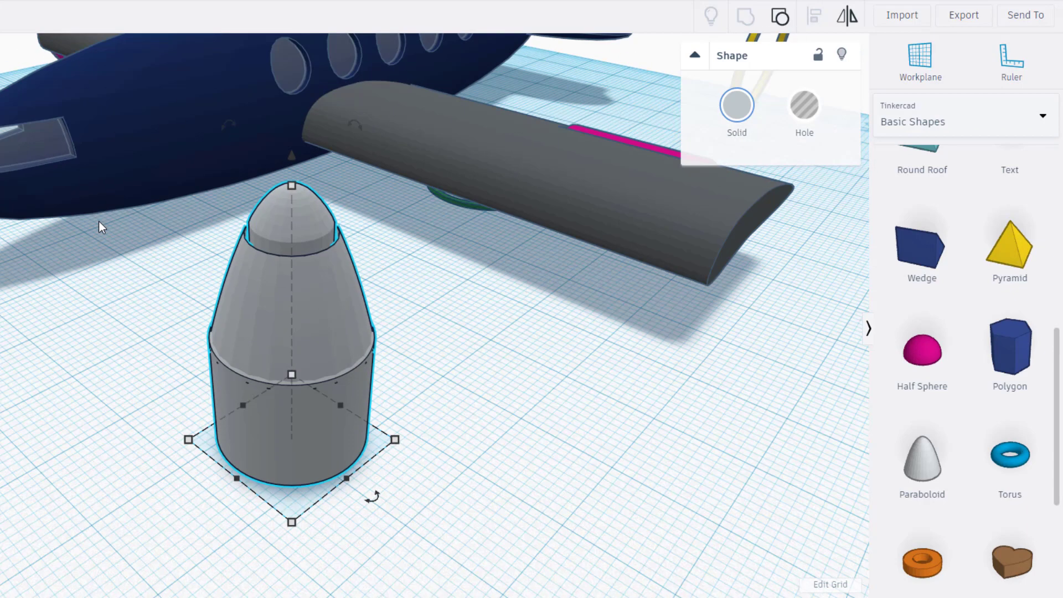
right_click_drag(98, 221, 245, 185)
left_click_drag(245, 185, 335, 259)
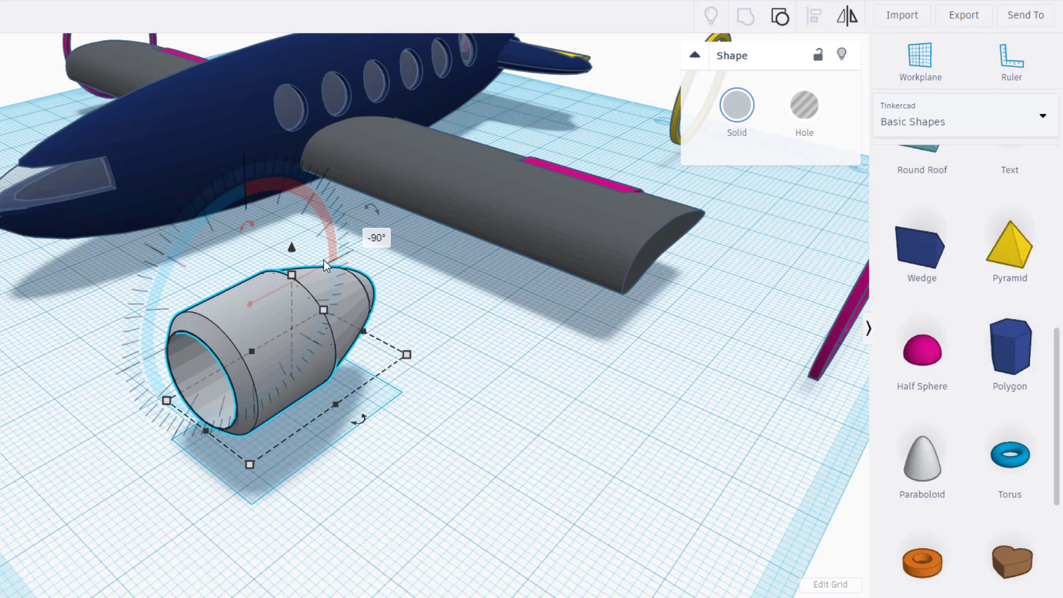
right_click_drag(171, 549, 358, 487)
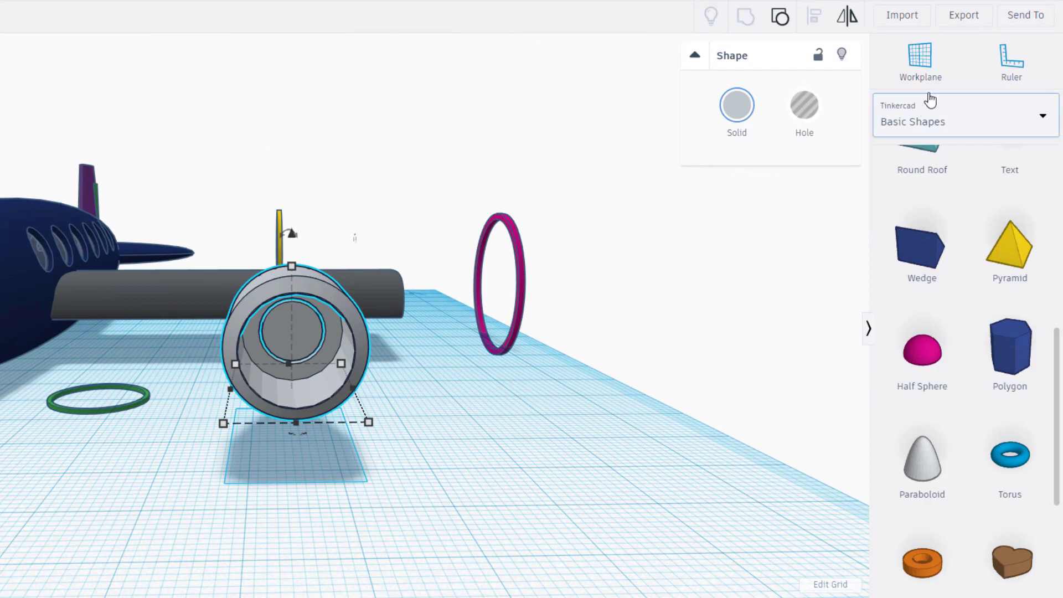
Put a workplane on the engine's front face and page to the ninth page of All Shape Generators
left_click(922, 55)
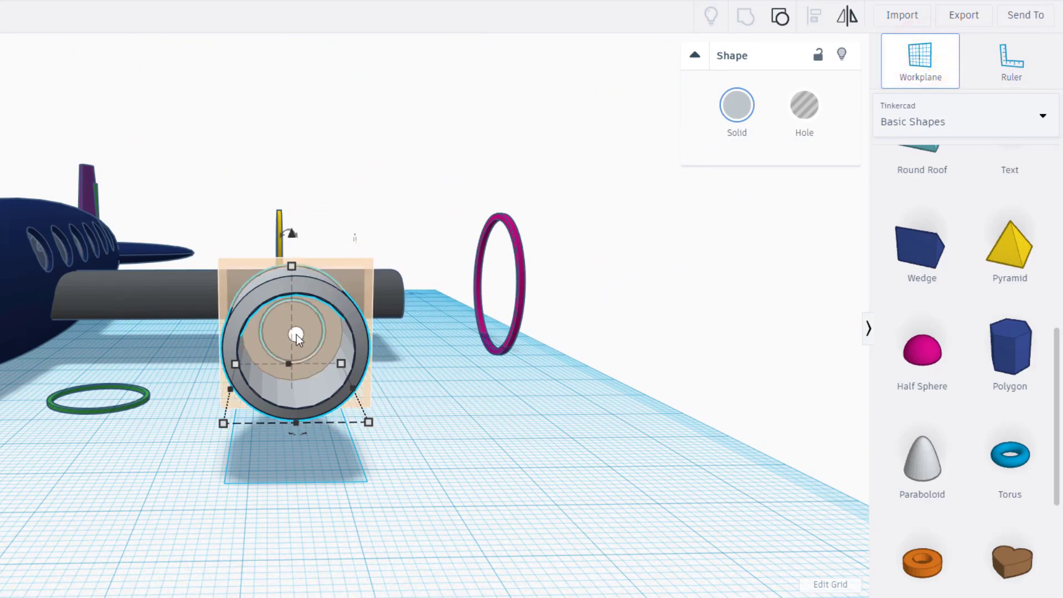
left_click(297, 336)
left_click(937, 119)
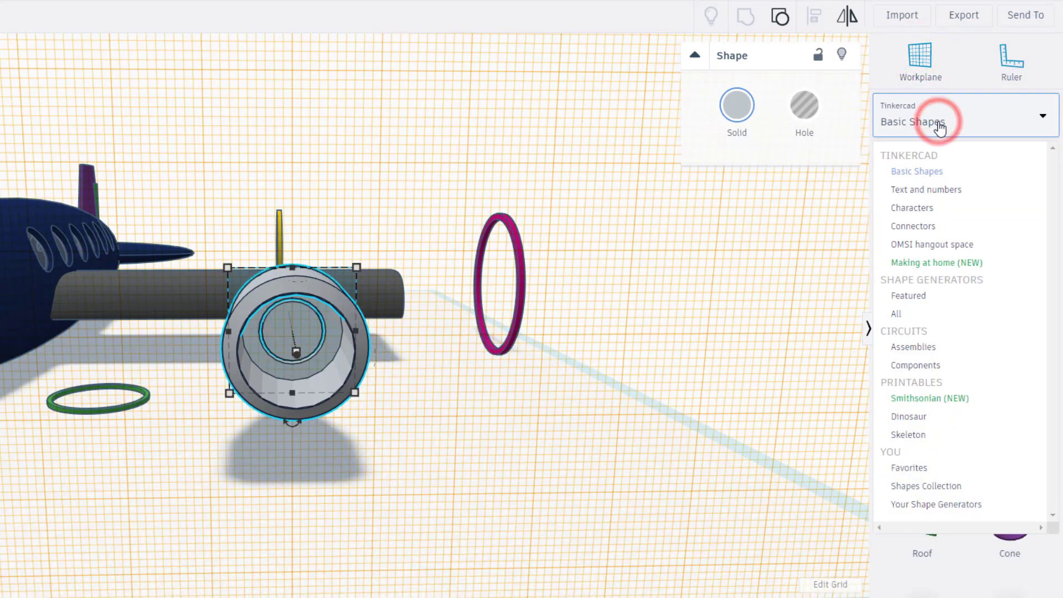
left_click(896, 313)
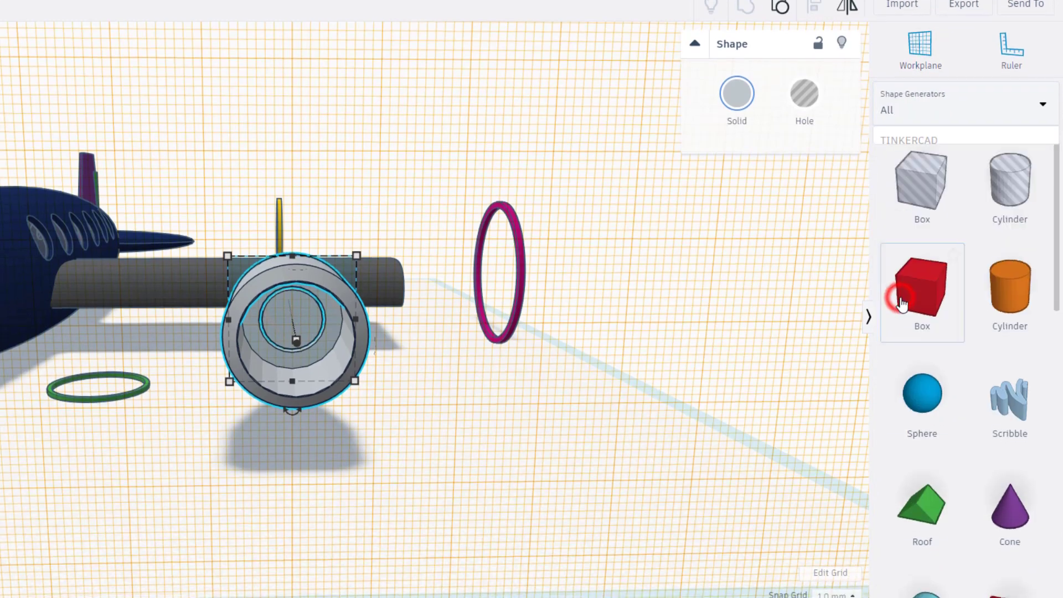
scroll(964, 336, "down", 3)
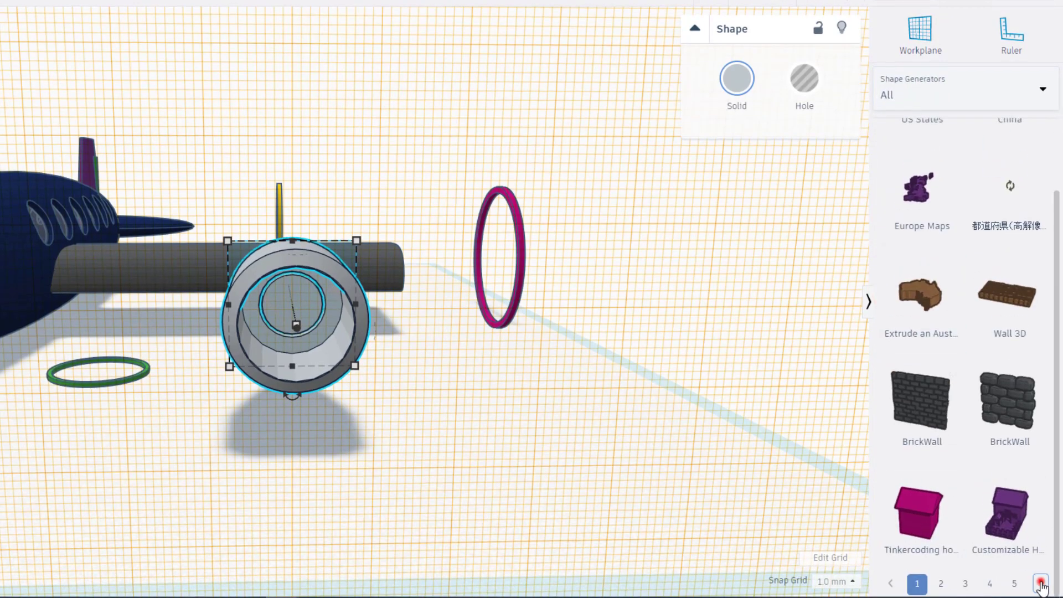
left_click(1041, 583)
left_click(1041, 583)
left_click(1041, 583)
left_click(1041, 583)
left_click(1041, 583)
left_click(1041, 584)
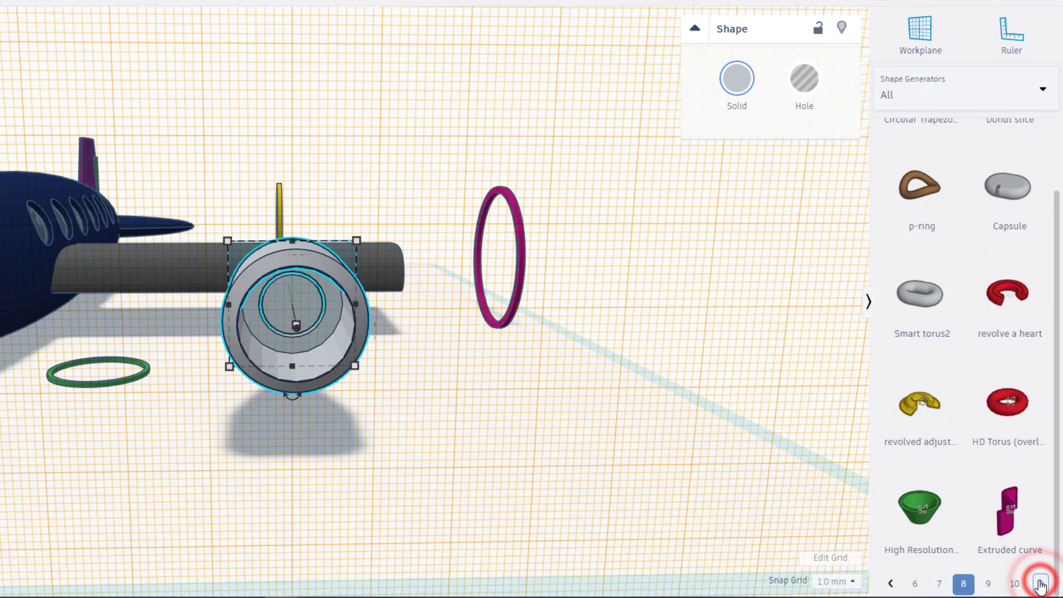
left_click(1041, 583)
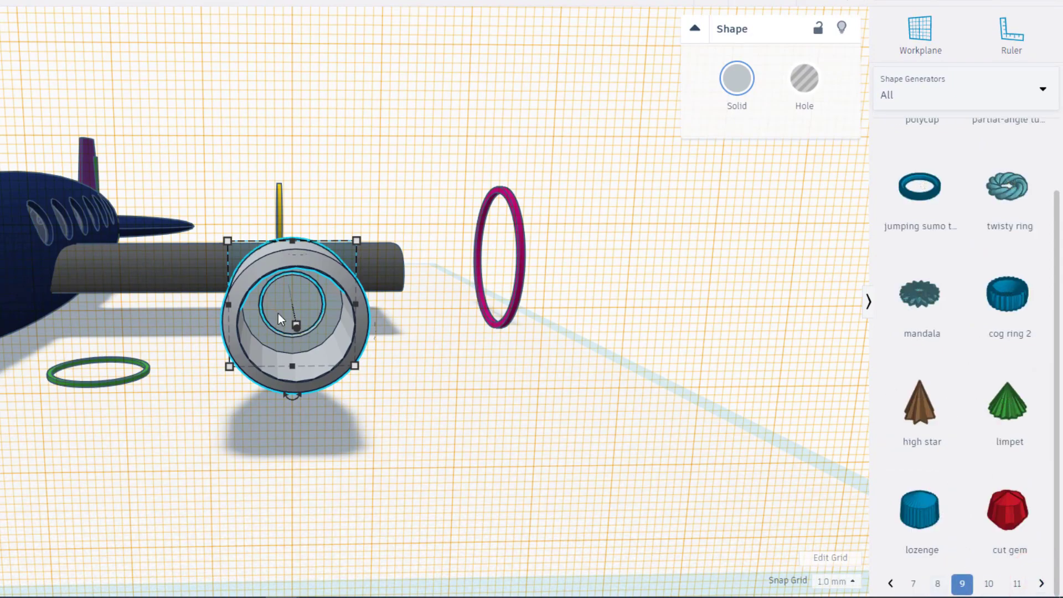
Drop a limpet into the engine intake and scale it to 11.50 by 11.50
left_click_drag(982, 392, 287, 304)
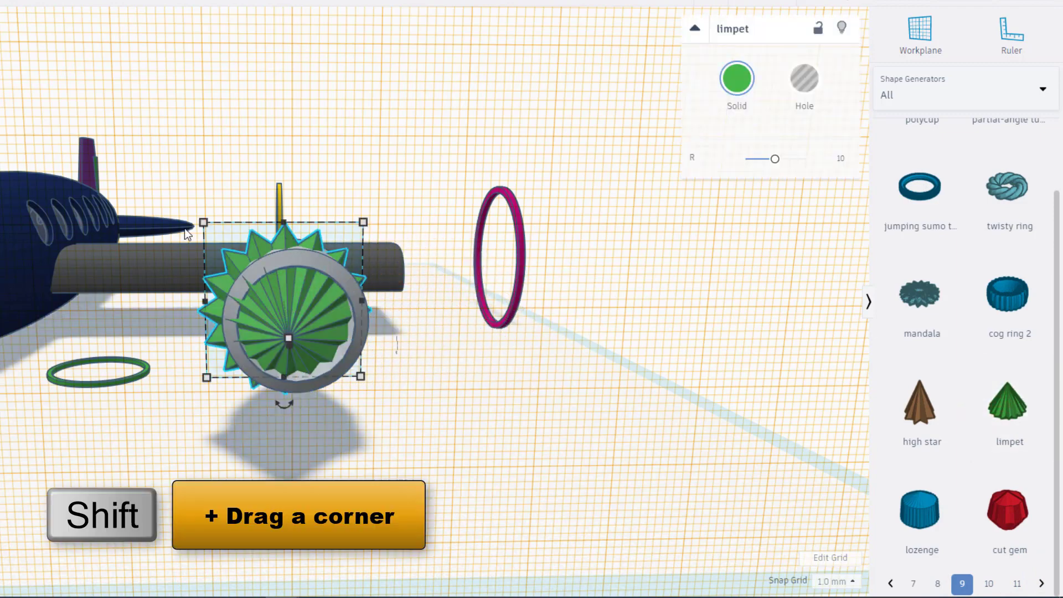
left_click_drag(202, 222, 265, 314, "shift")
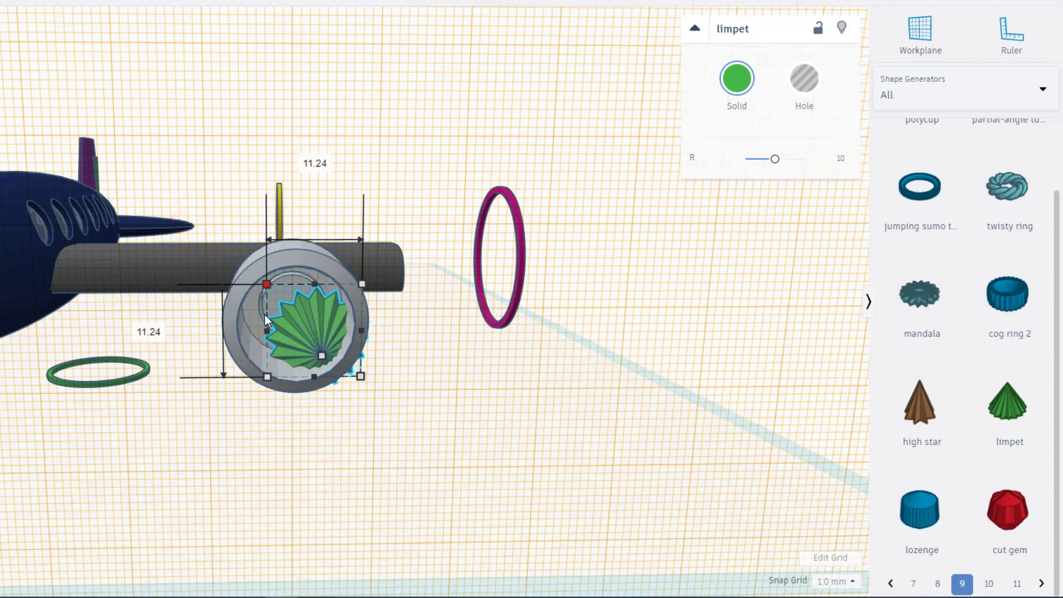
left_click(145, 330)
type("1")
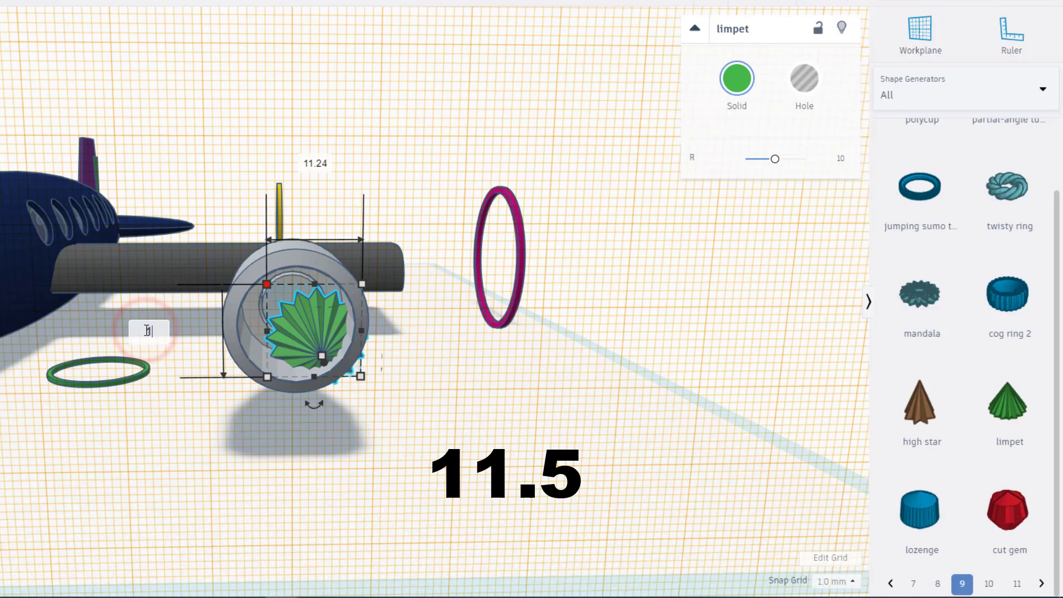
type("1.5")
key("Return")
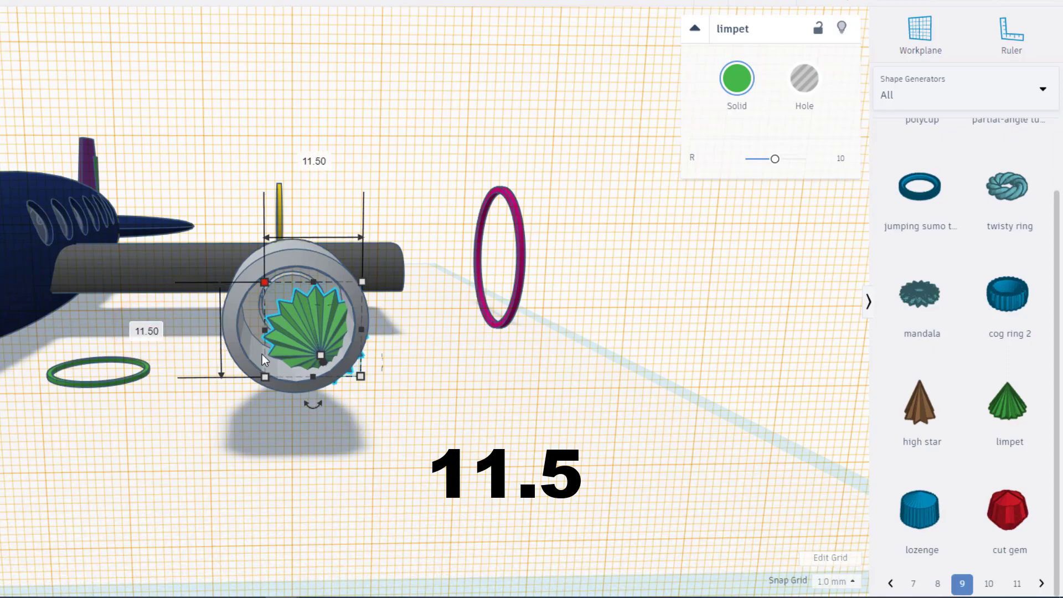
Centre the limpet inside the engine cylinder using the cylinder as reference
right_click_drag(410, 443, 220, 317)
left_click_drag(213, 280, 357, 429)
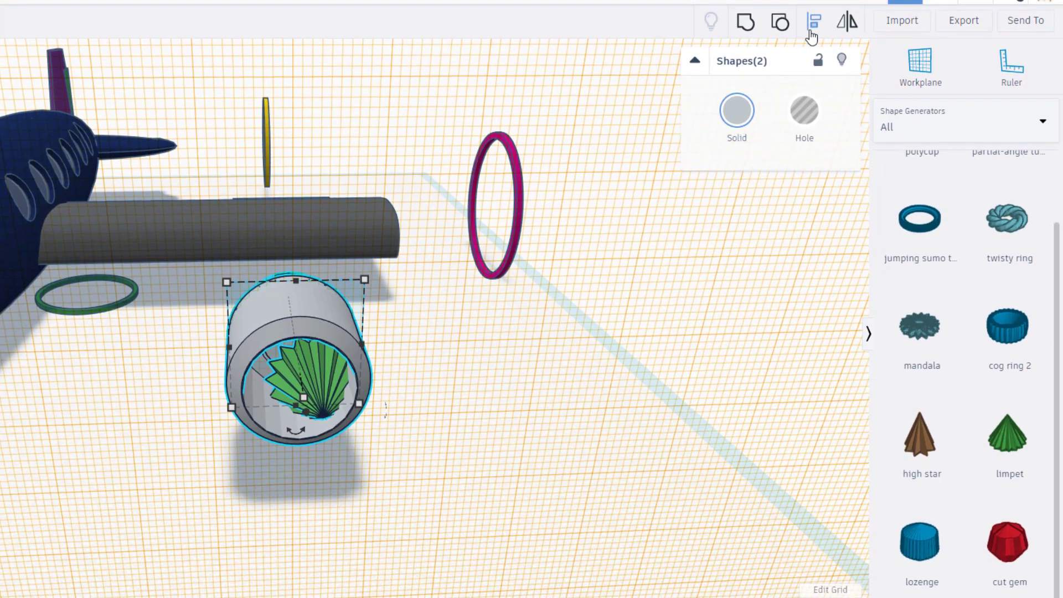
left_click(812, 27)
left_click(291, 297)
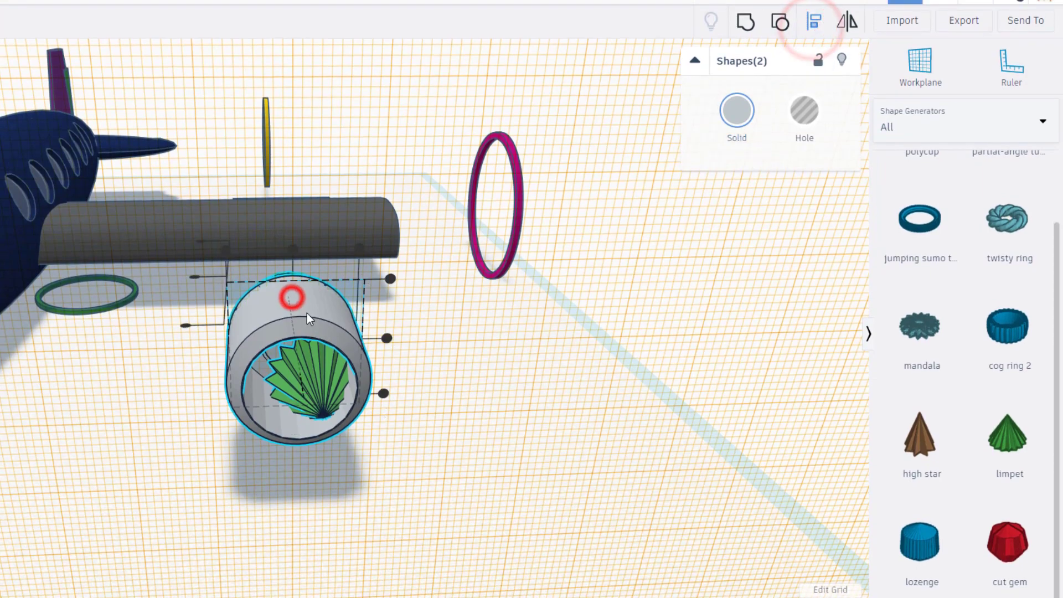
left_click(292, 250)
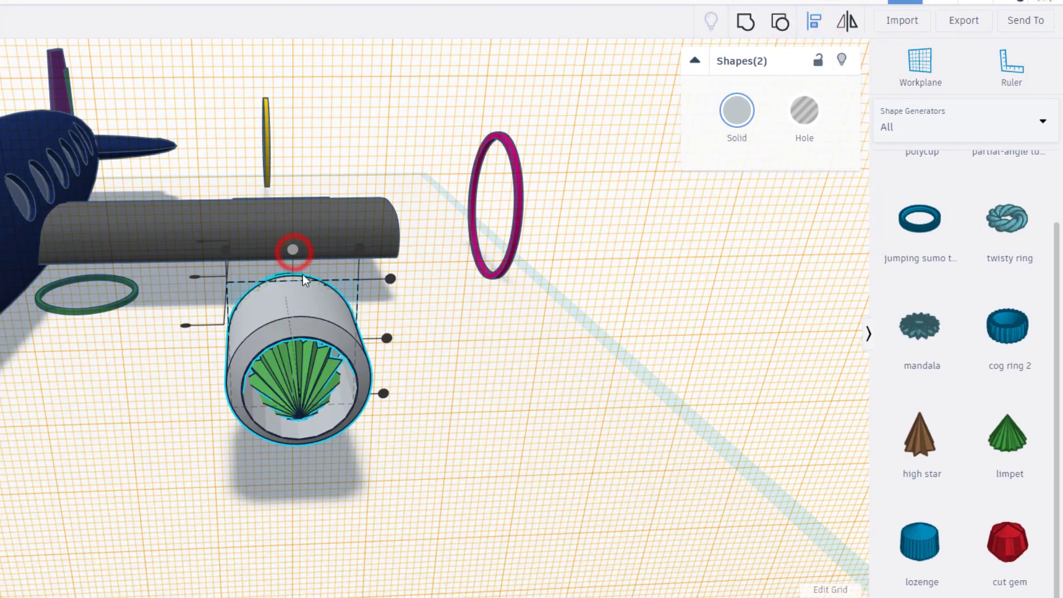
left_click(386, 338)
left_click(413, 446)
right_click_drag(498, 432, 217, 363)
Push the limpet fan deeper inside the engine nacelle
left_click(218, 364)
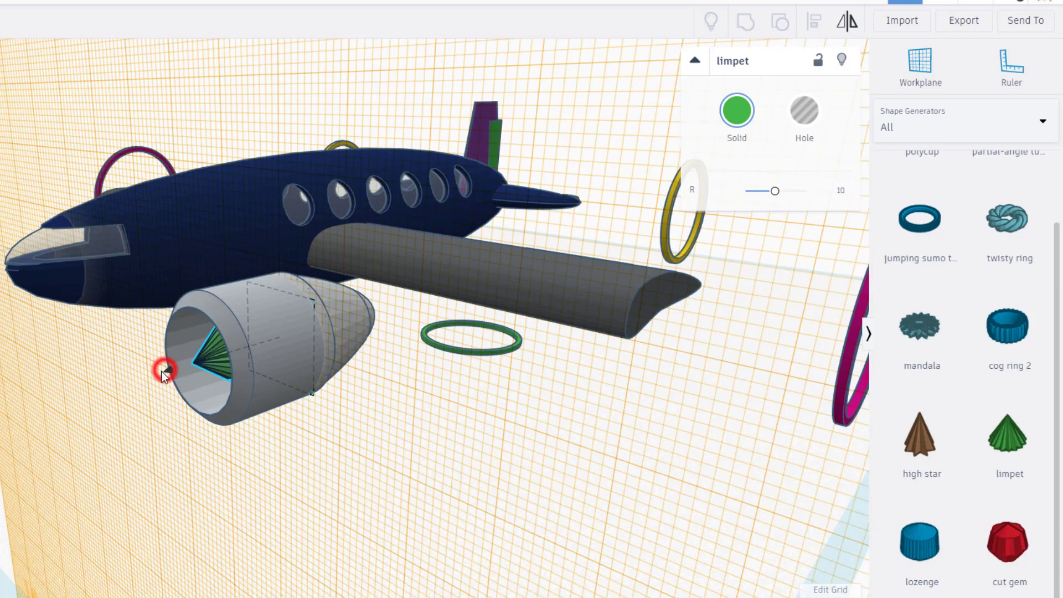
left_click_drag(161, 371, 149, 389)
right_click_drag(185, 465, 232, 477)
left_click_drag(178, 389, 166, 398)
right_click_drag(403, 430, 242, 393)
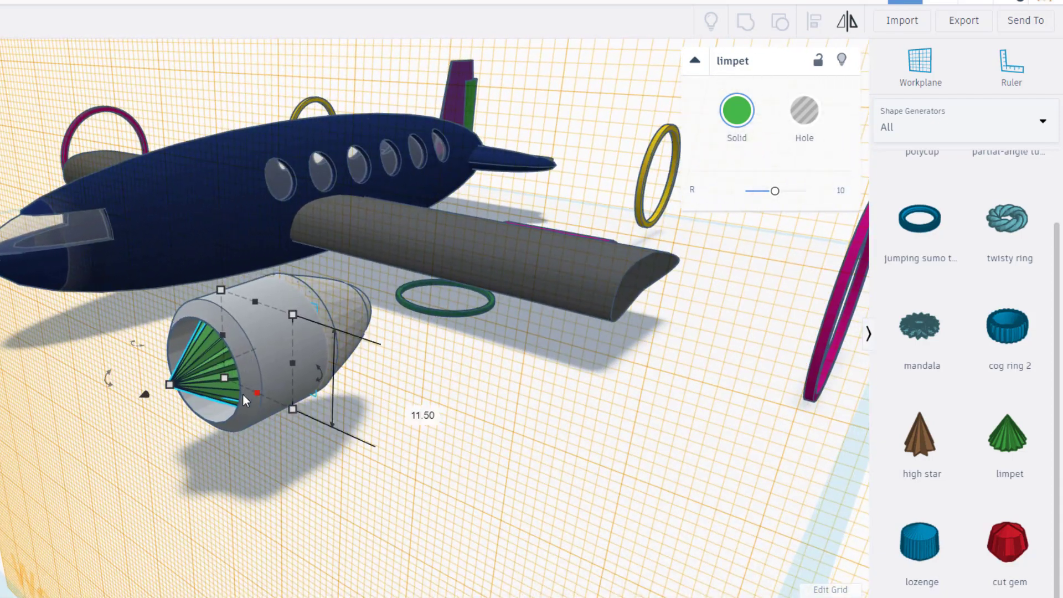
Colour the limpet fan black
left_click(737, 110)
left_click(999, 264)
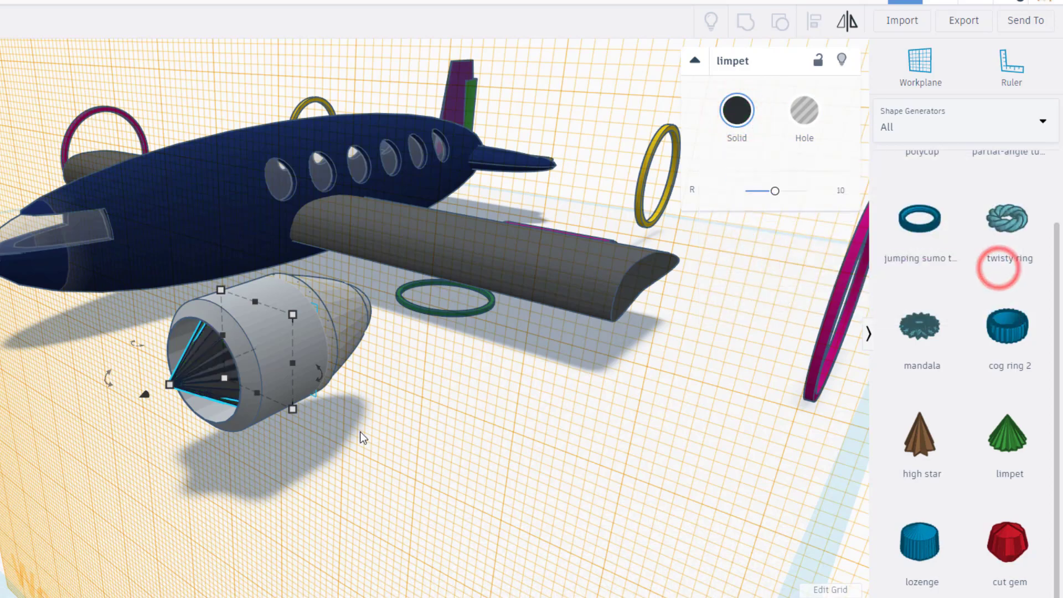
right_click_drag(360, 431, 1040, 289)
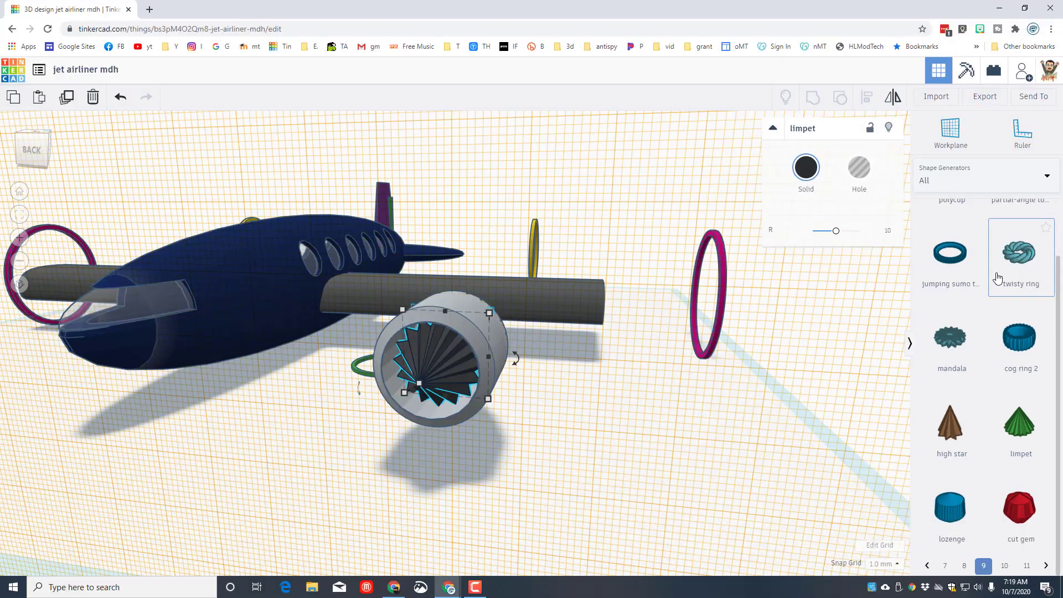
Return to Basic Shapes and add a cylinder sized 4 by 4 across
scroll(996, 277, "up", 2)
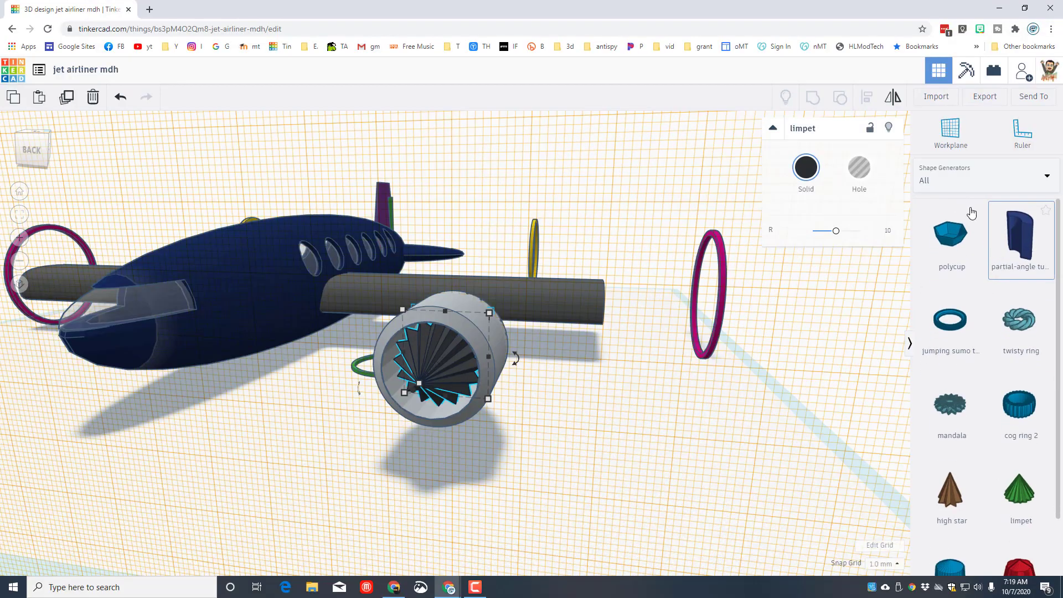
left_click(955, 176)
left_click(949, 221)
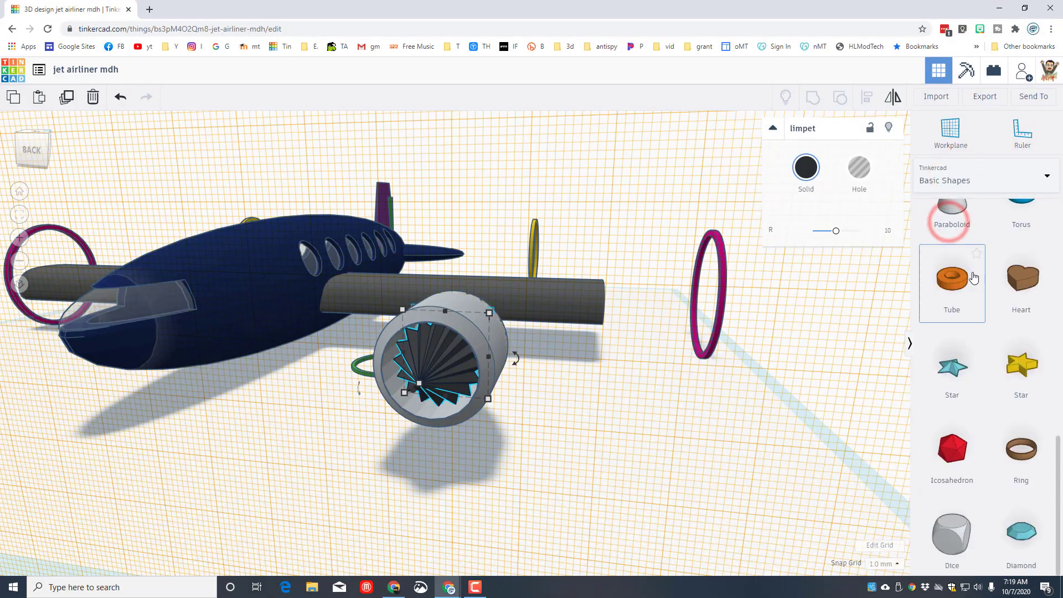
scroll(973, 280, "up", 10)
scroll(974, 283, "up", 2)
left_click_drag(1020, 321, 556, 367)
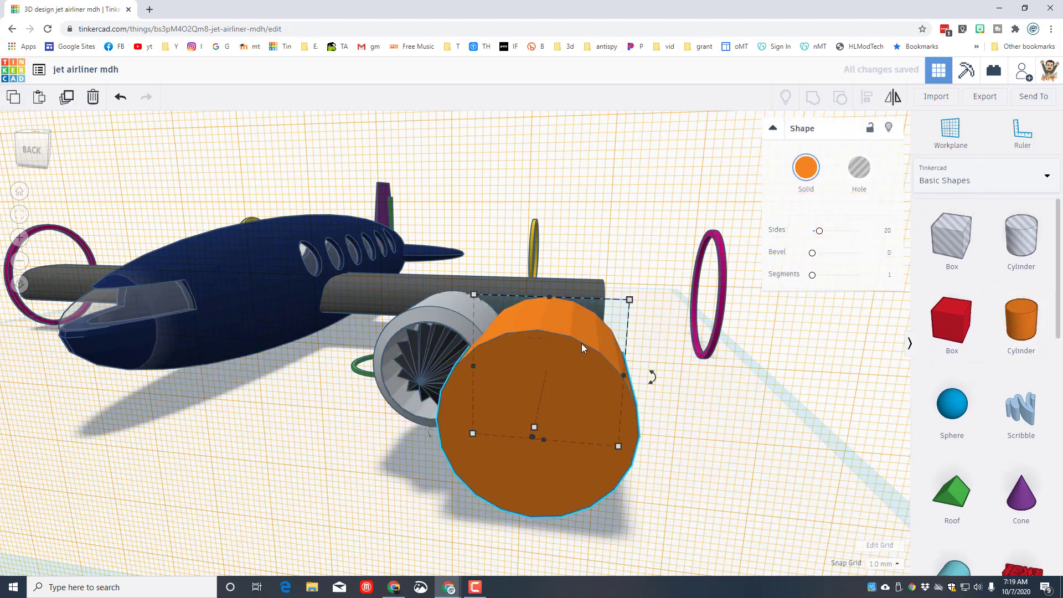
left_click_drag(629, 299, 562, 357, "shift")
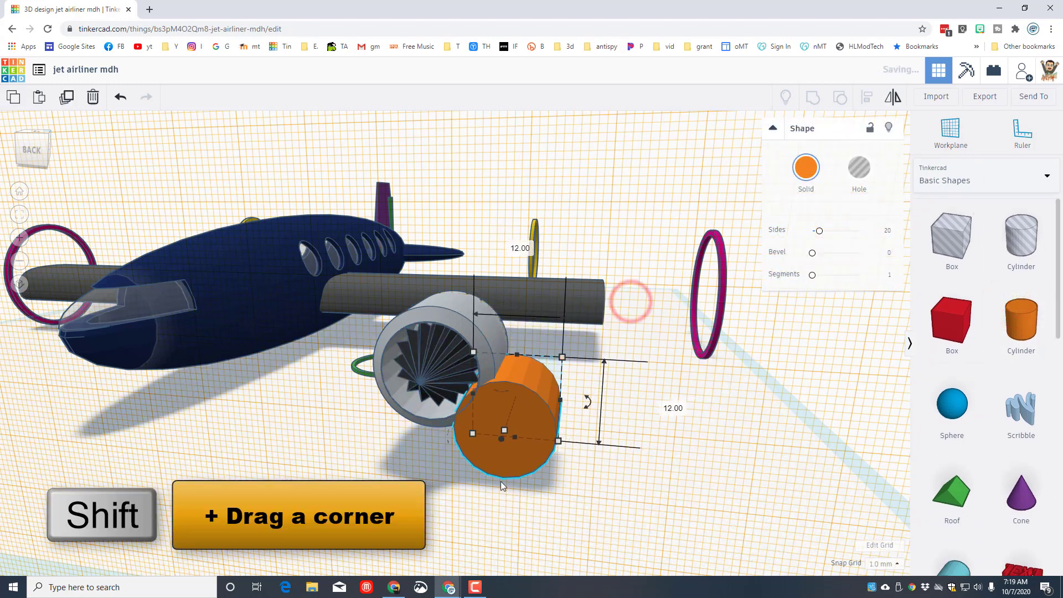
type("4")
key("Return")
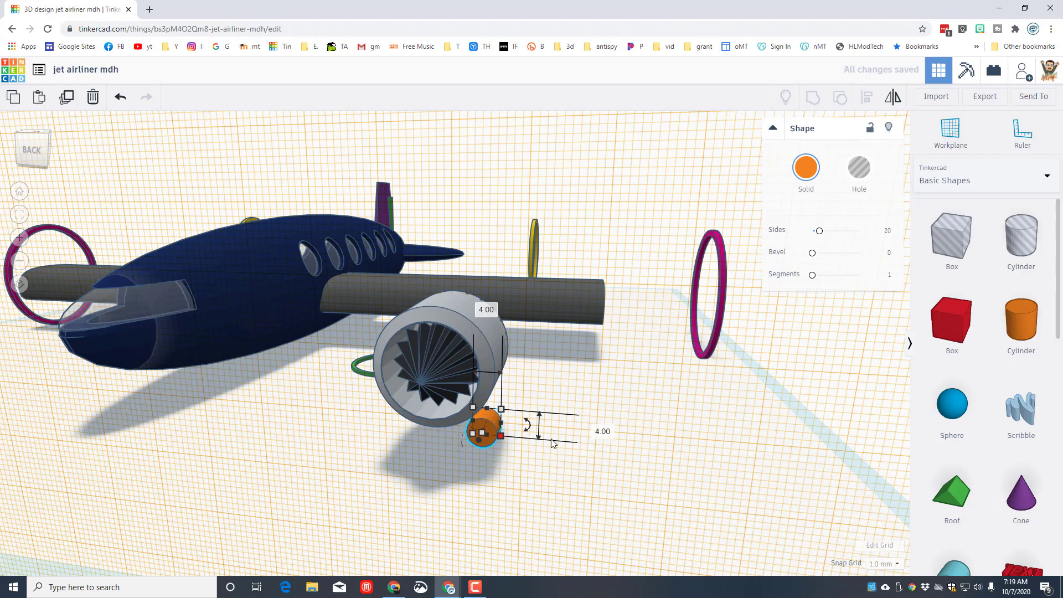
Stretch the cylinder into a rod 50 long
left_click(48, 140)
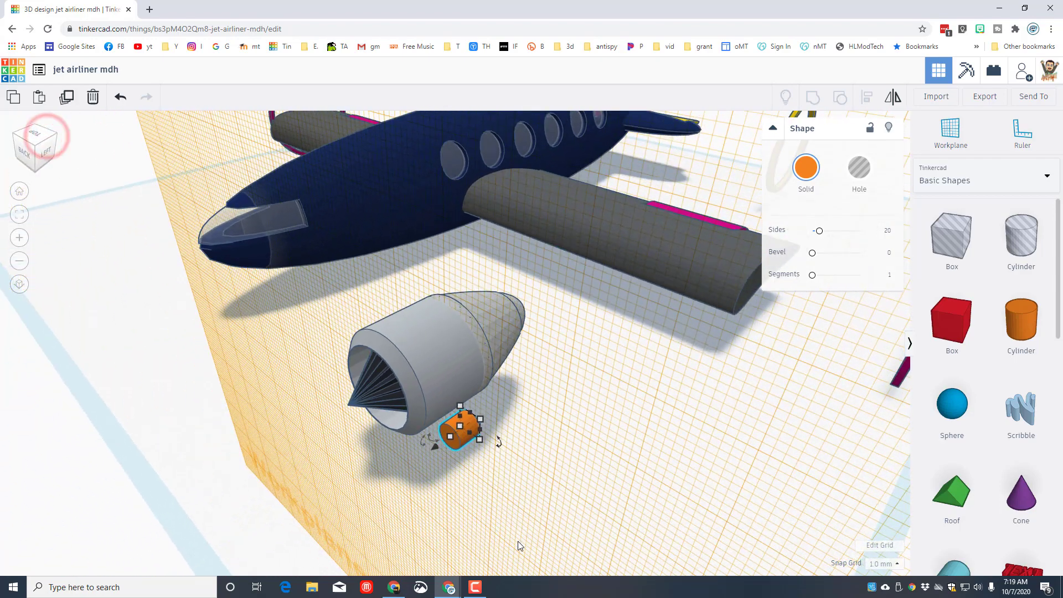
left_click_drag(449, 443, 370, 491)
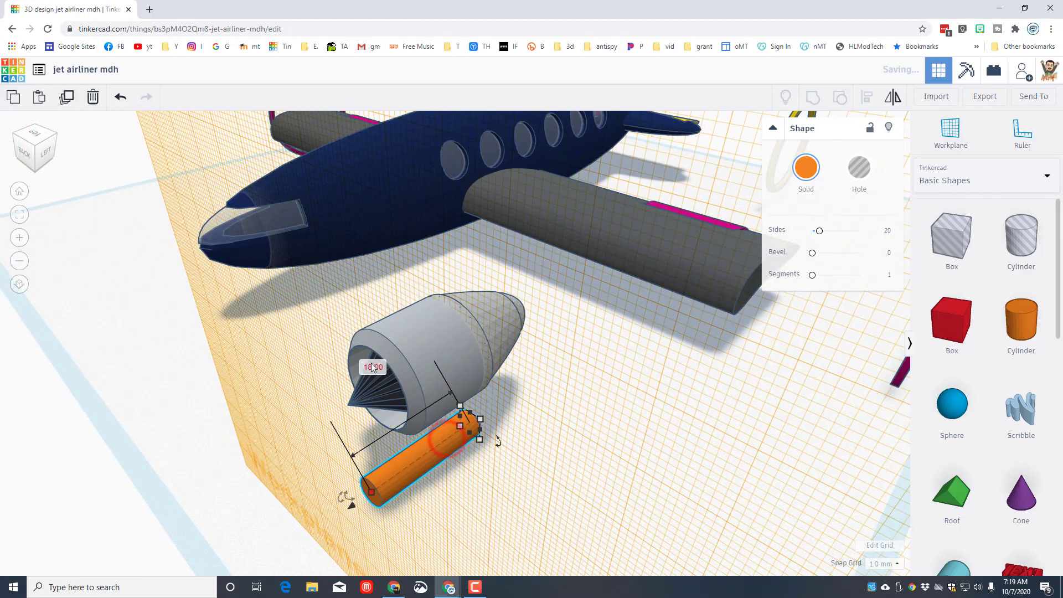
left_click(372, 364)
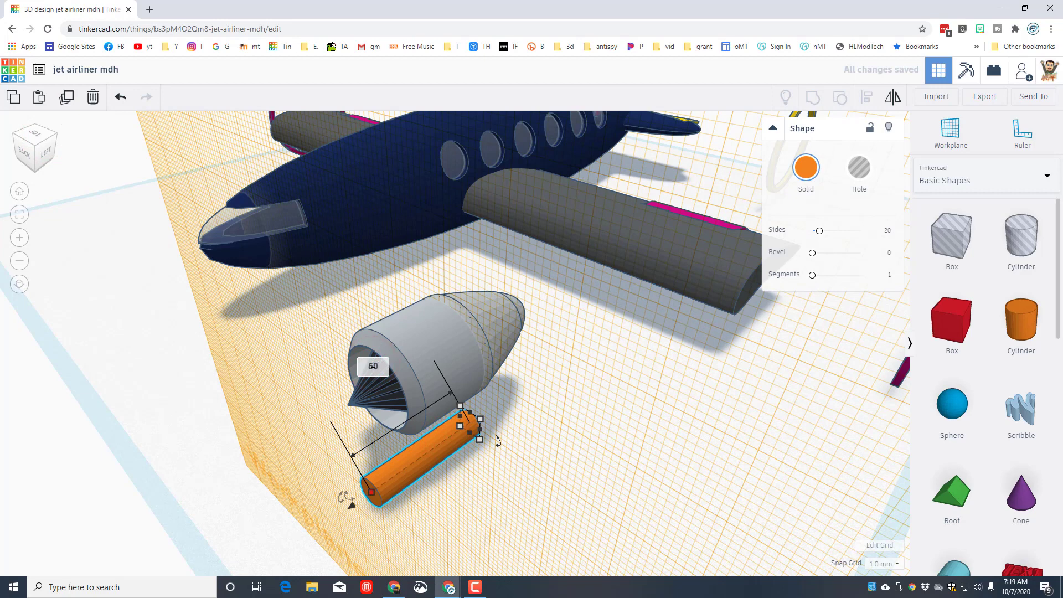
key("Return")
left_click(505, 427)
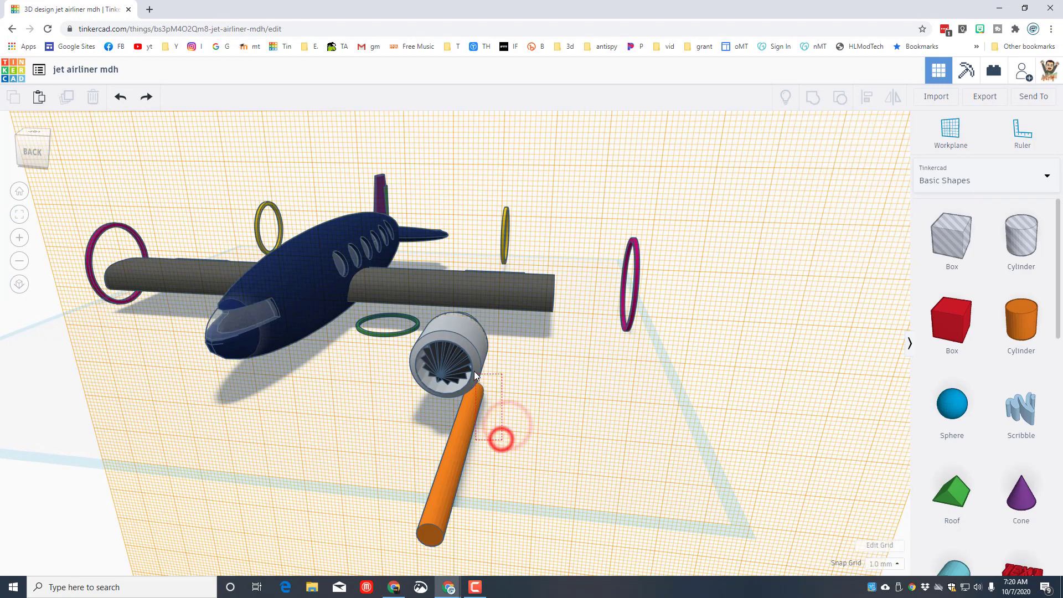
Align the orange rod to the engine's centre on both axes, then put the workplane on the rod's end face
left_click_drag(475, 376, 437, 350)
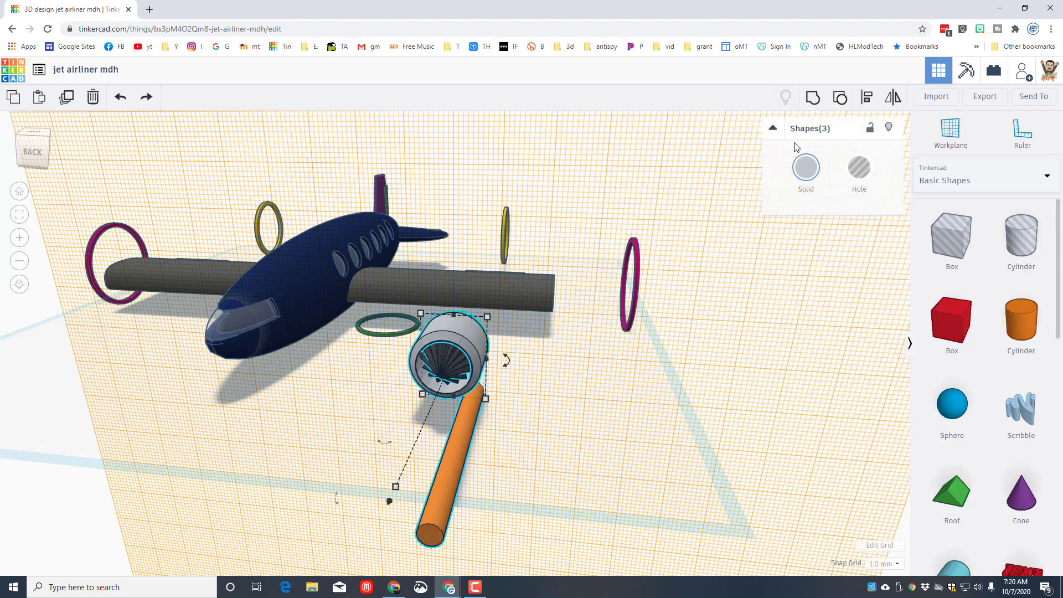
left_click(867, 98)
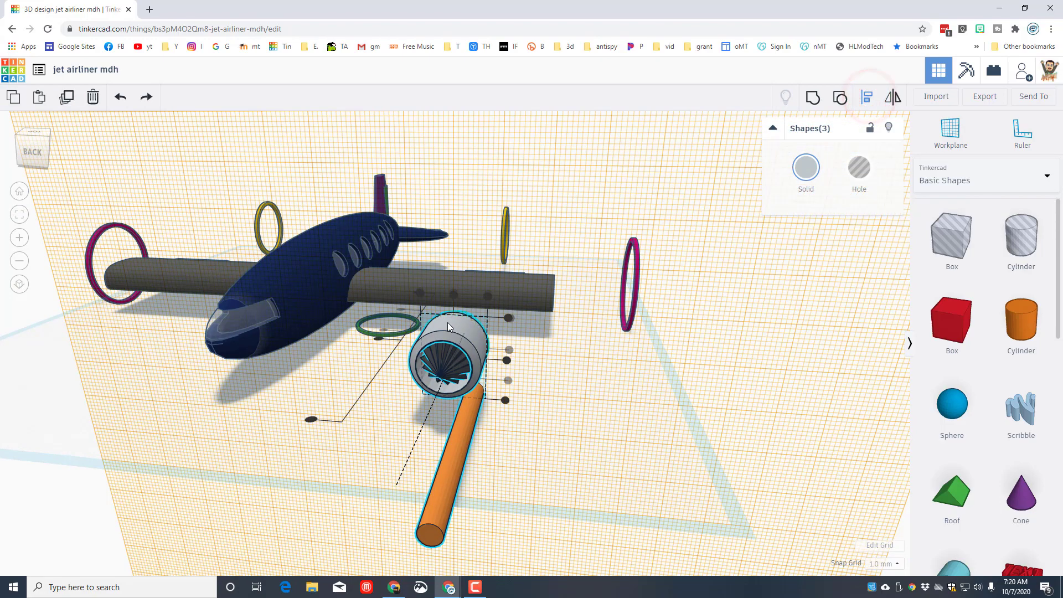
left_click(452, 293)
left_click(509, 350)
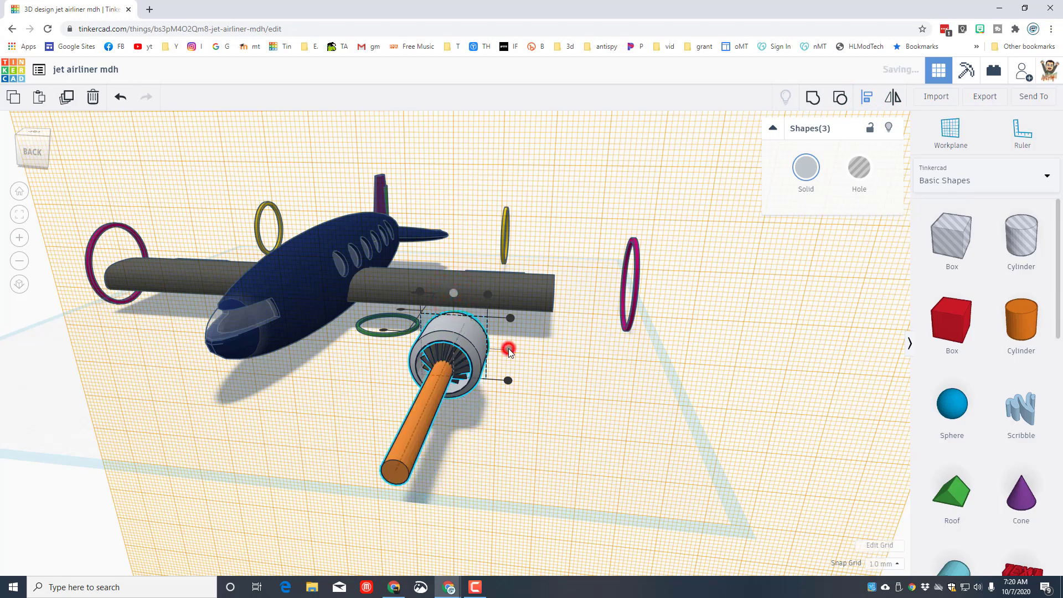
left_click(468, 435)
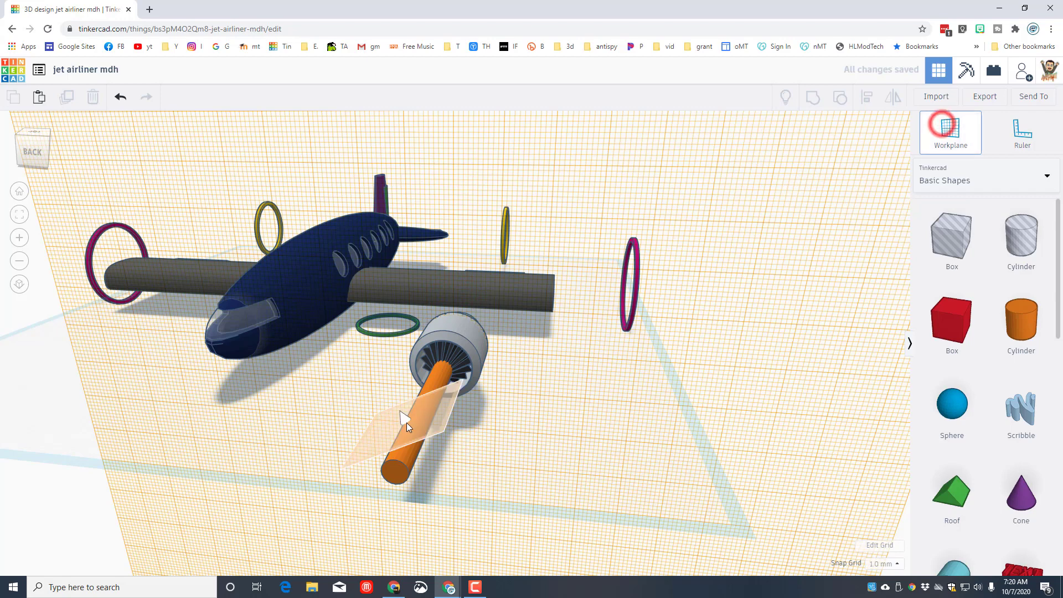
left_click(394, 472)
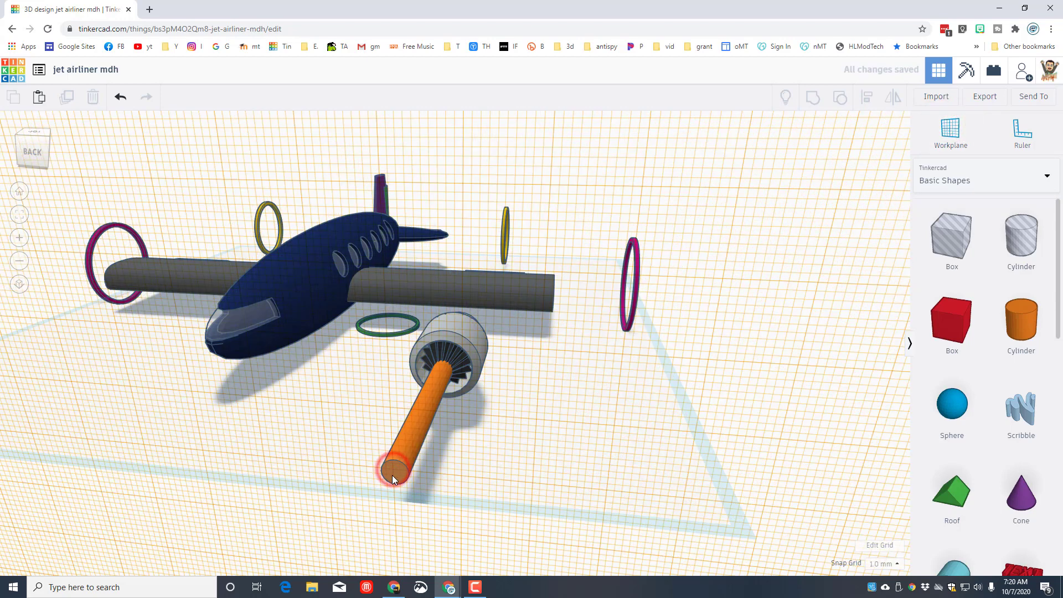
Add a tube on the workplane and flatten it to 1 high
scroll(1021, 413, "down", 8)
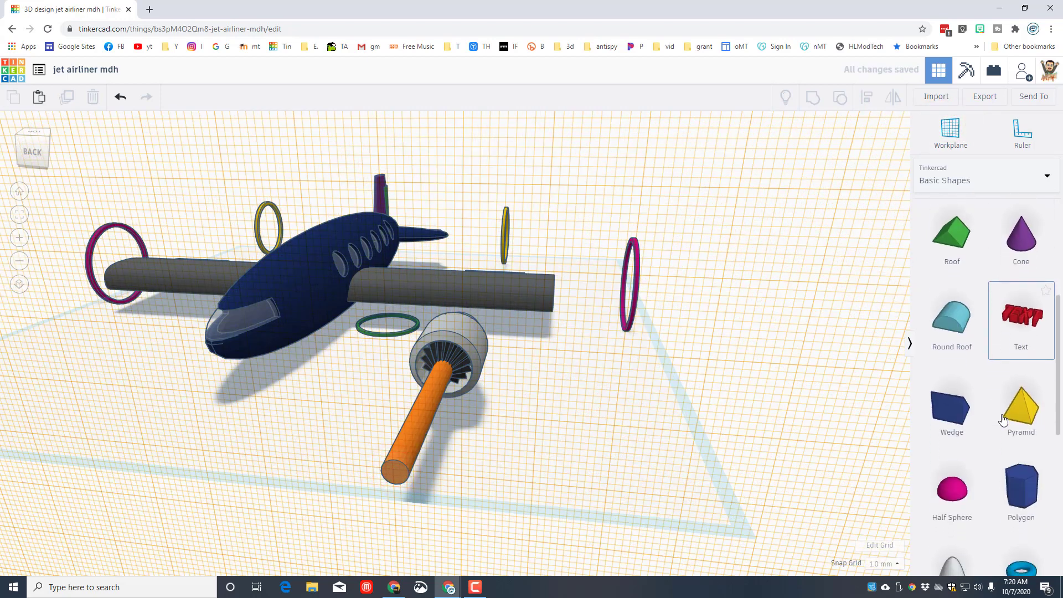
left_click_drag(947, 484, 399, 474)
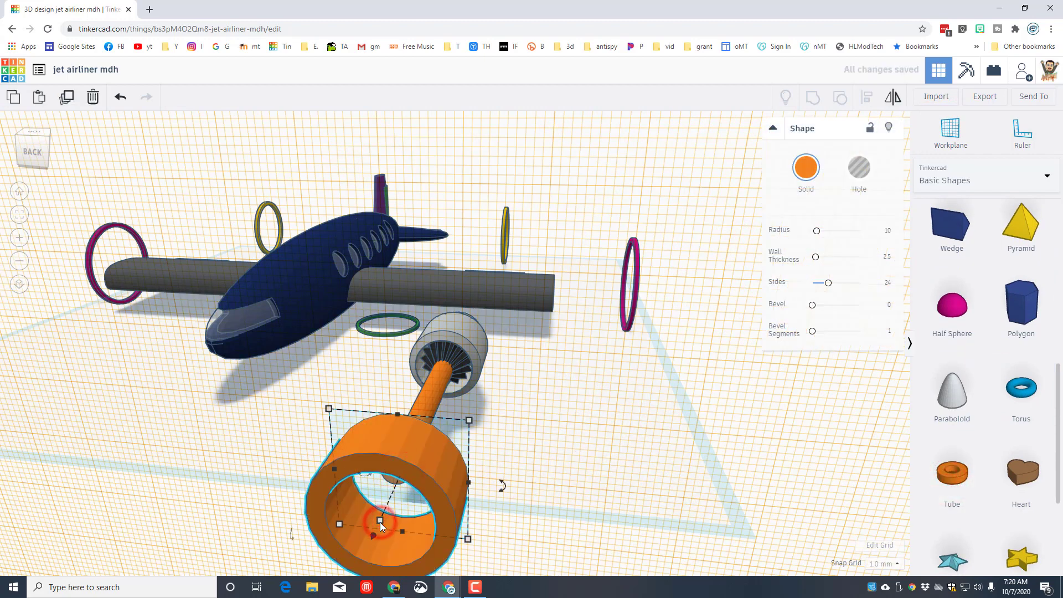
mouse_move(380, 523)
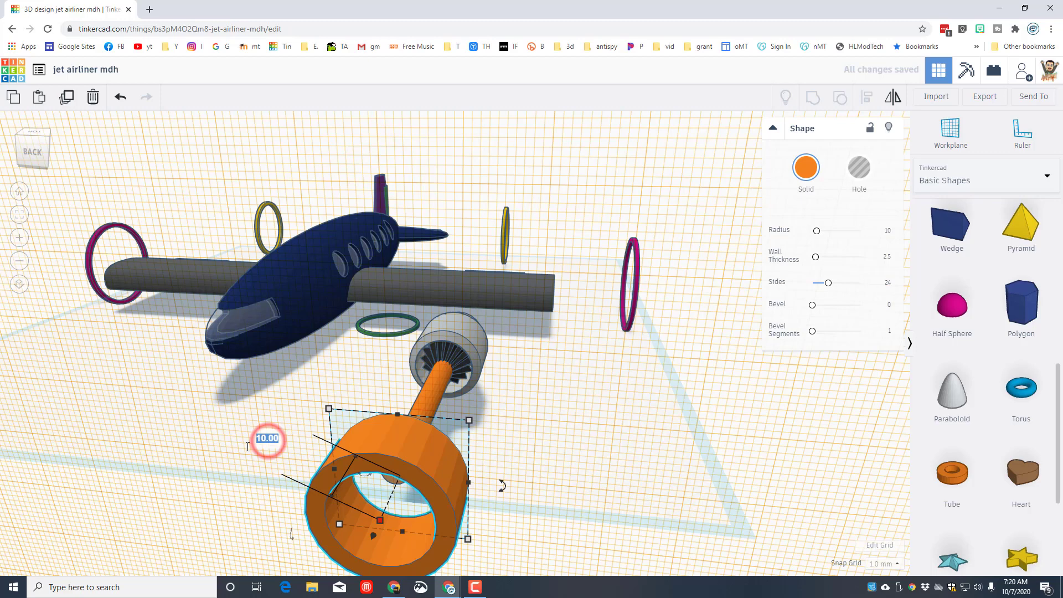
type("1")
key("Return")
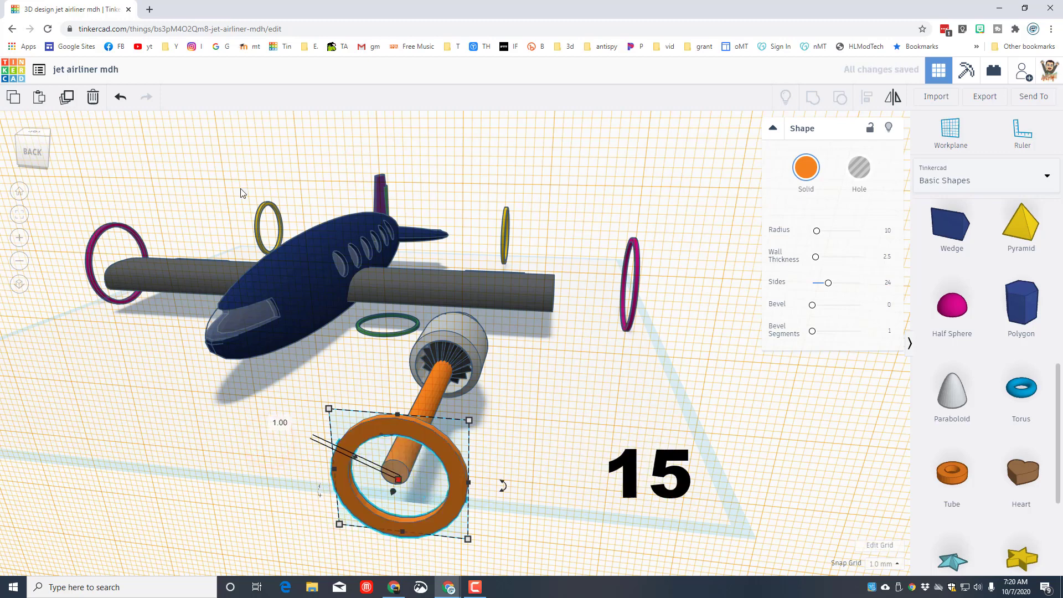
Give the tube radius 15, wall thickness 1 and 64 sides
left_click(883, 233)
type("15")
key("Return")
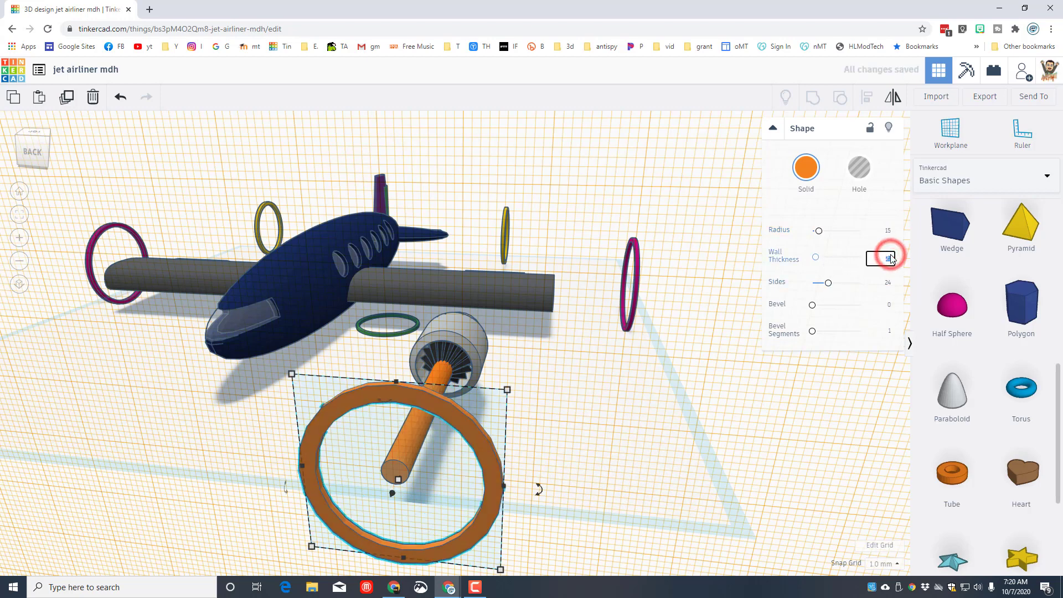
type("1")
key("Return")
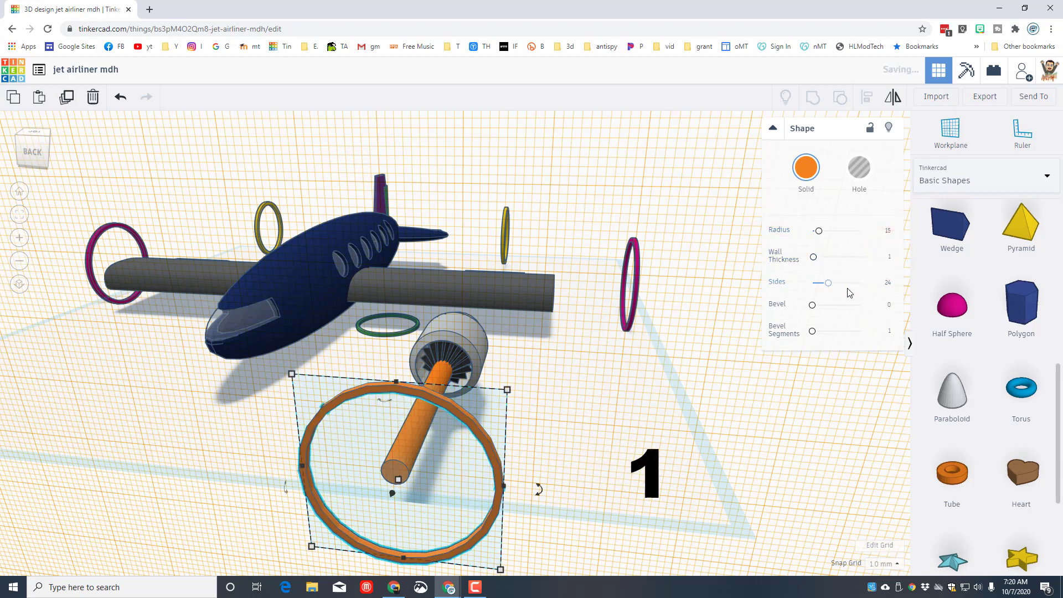
left_click_drag(829, 284, 860, 283)
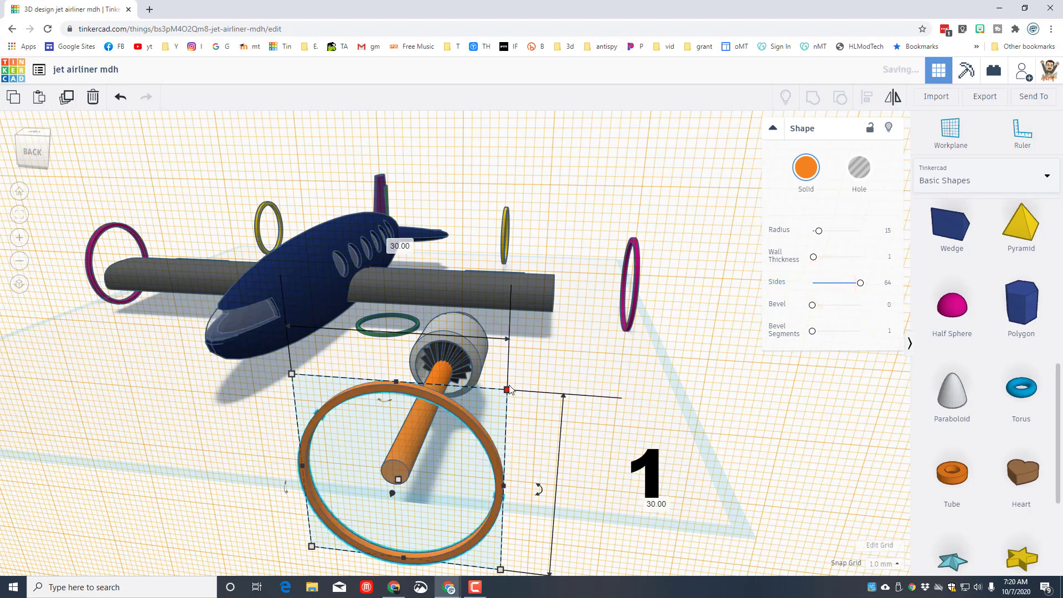
Make the ring yellow and select it together with the orange rod
left_click(808, 178)
left_click(834, 273)
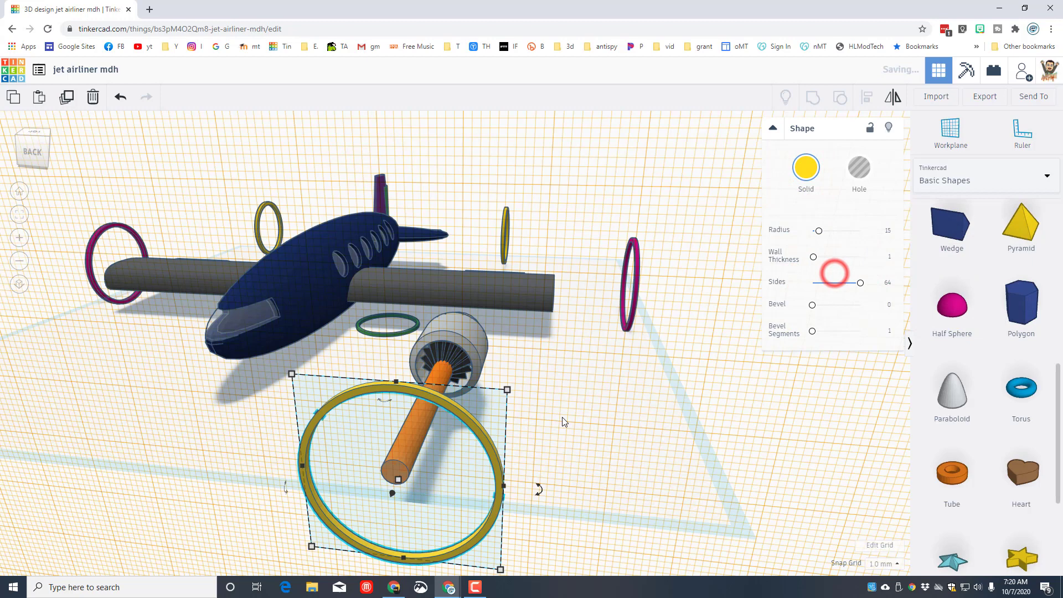
left_click_drag(365, 437, 511, 494)
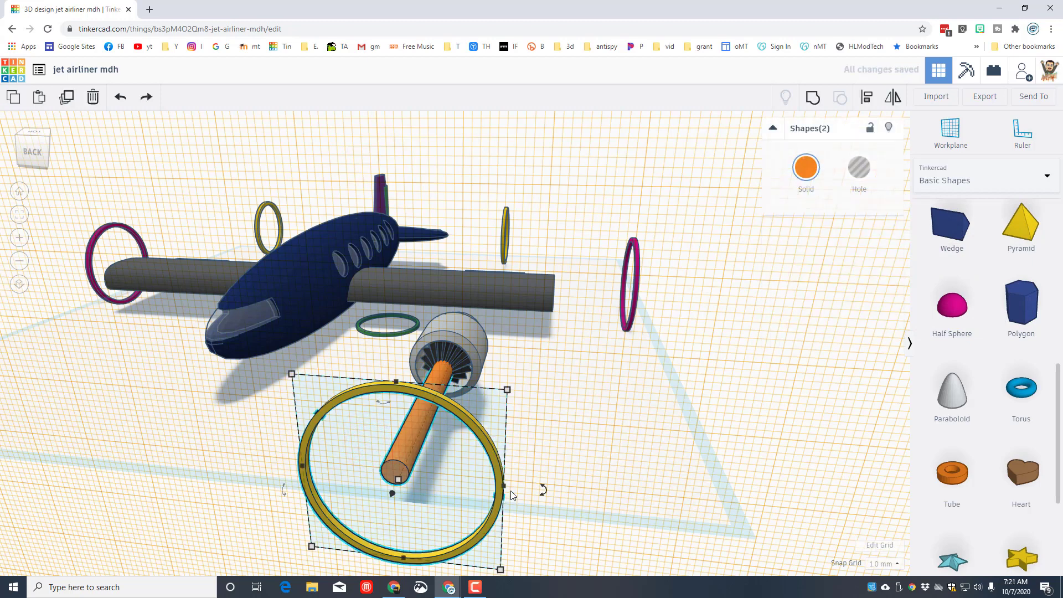
Centre the yellow ring on the orange rod, then delete the rod
left_click(870, 99)
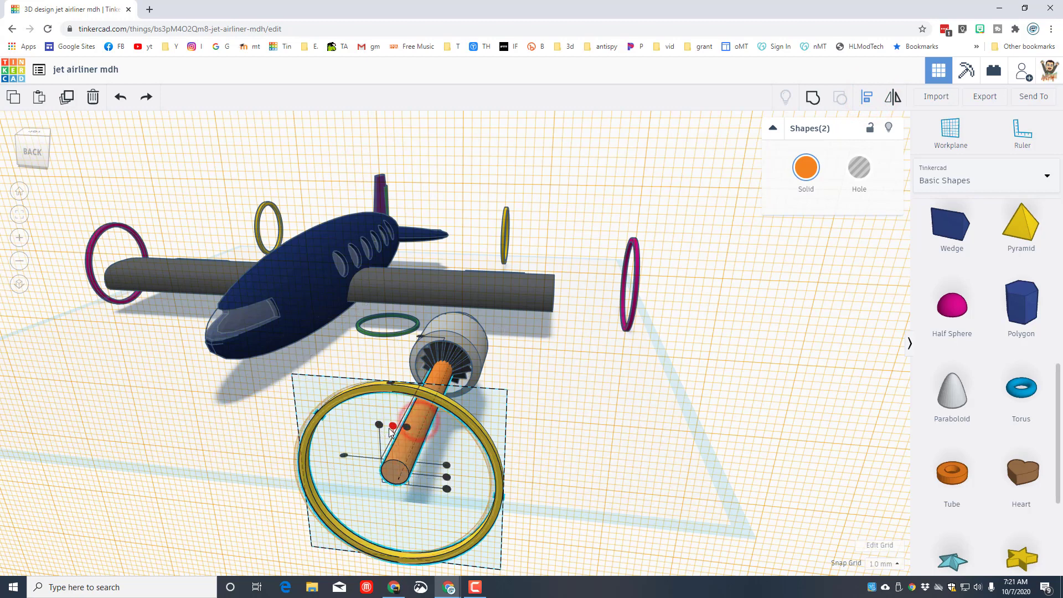
left_click(392, 427)
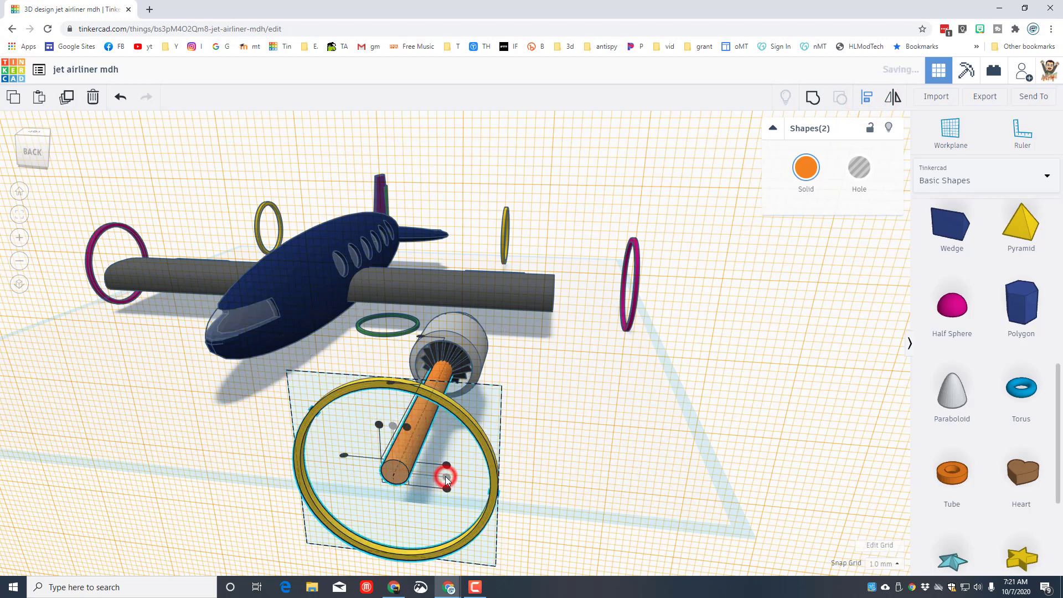
left_click(446, 476)
left_click(556, 398)
left_click(418, 439)
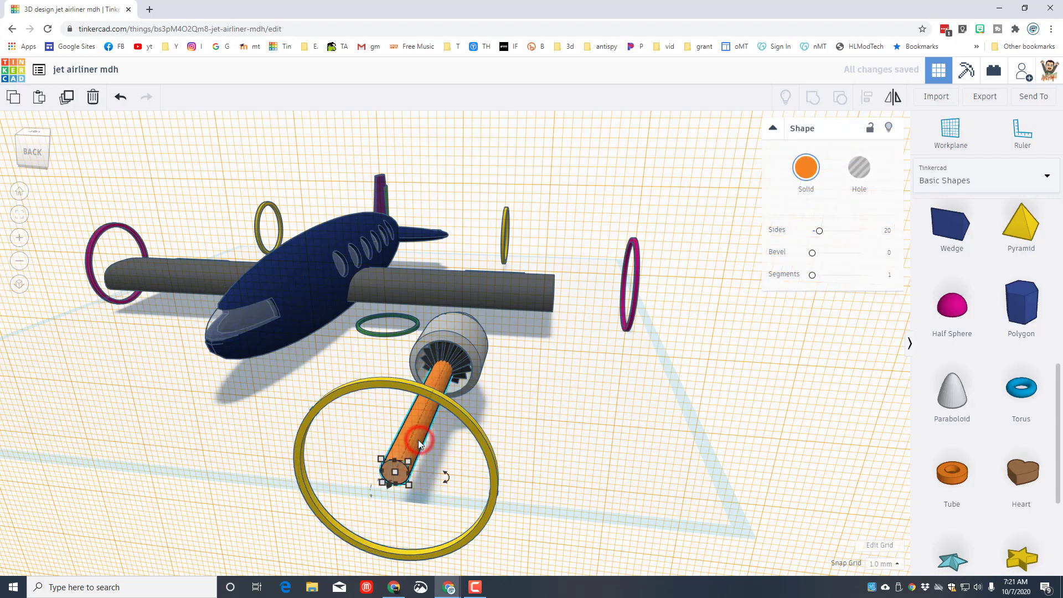
key("Delete")
Group the engine's inner cone with the yellow ring
right_click_drag(539, 390, 434, 393)
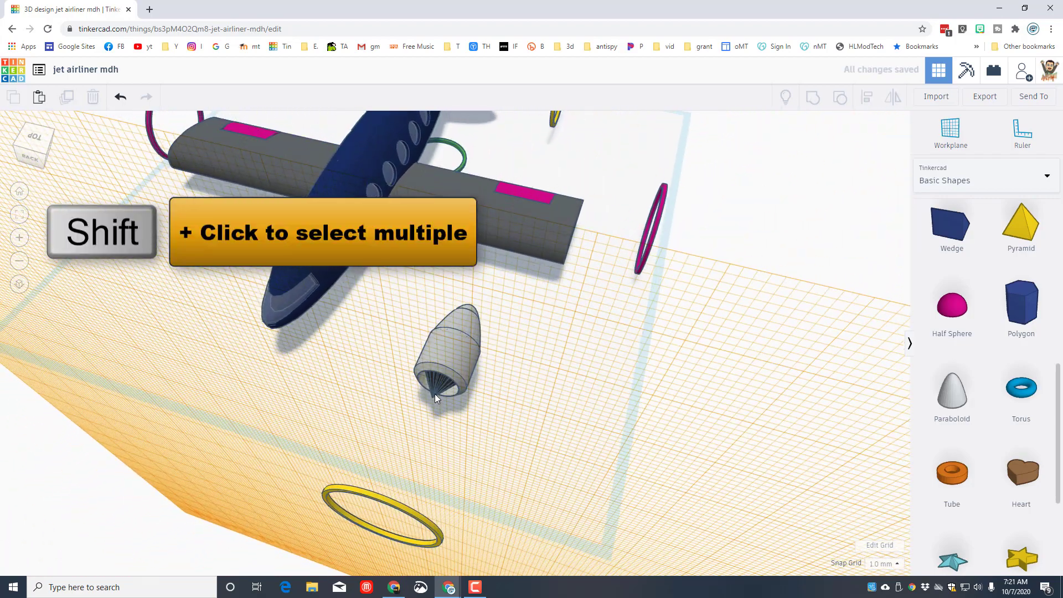
left_click(435, 393)
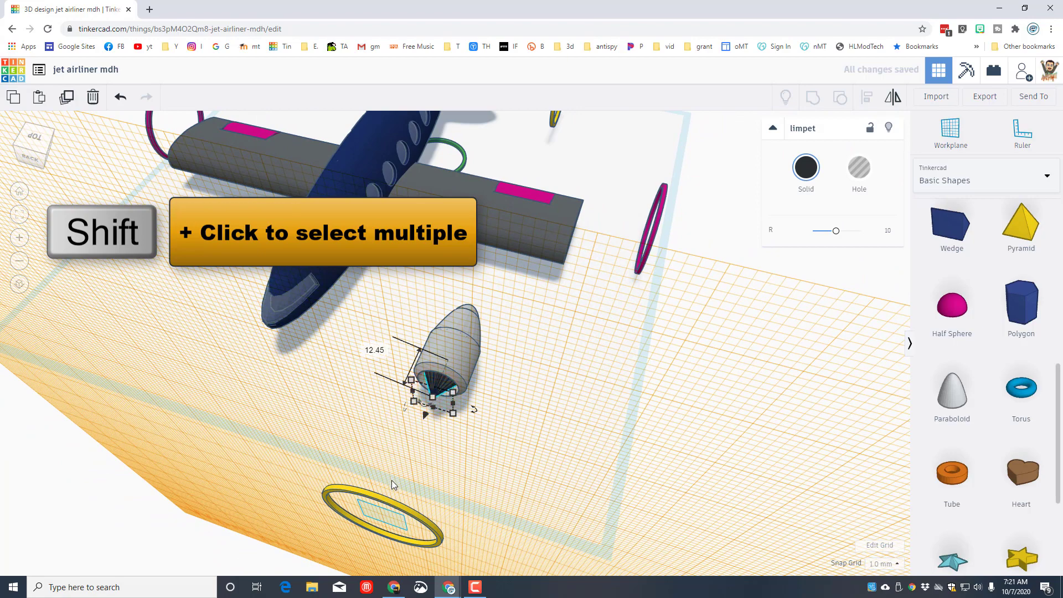
left_click(387, 498, "shift")
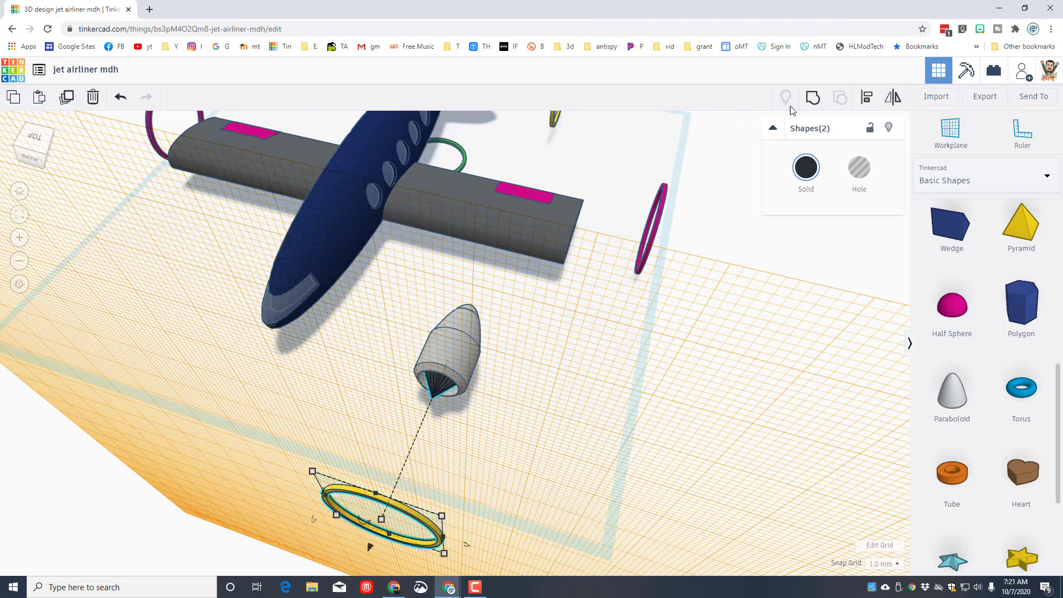
left_click(812, 98)
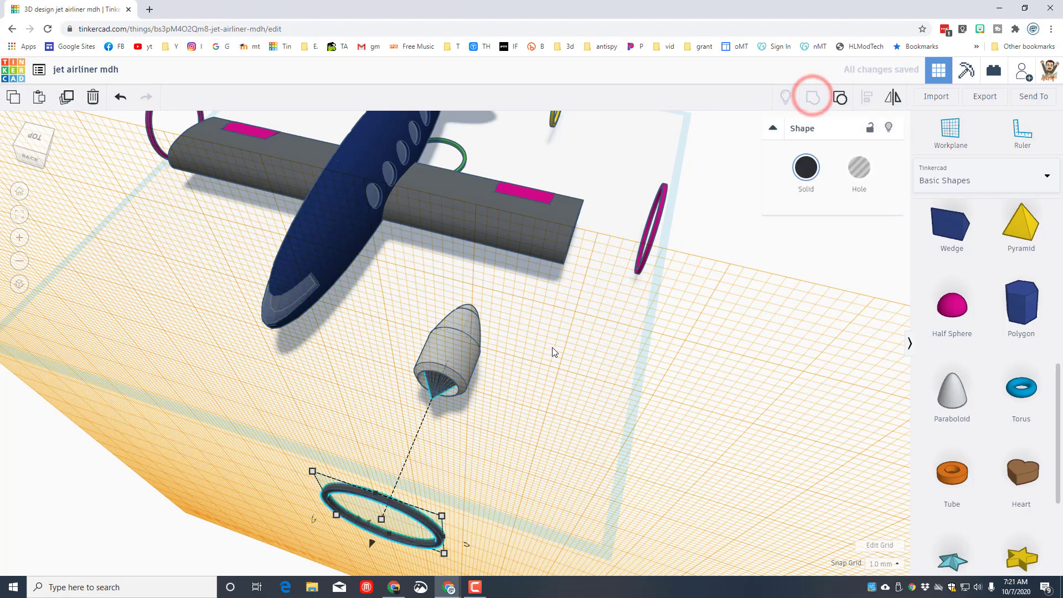
right_click_drag(552, 351, 497, 360)
Reset the workplane and rotate the ring 85° to stand upright
key("w")
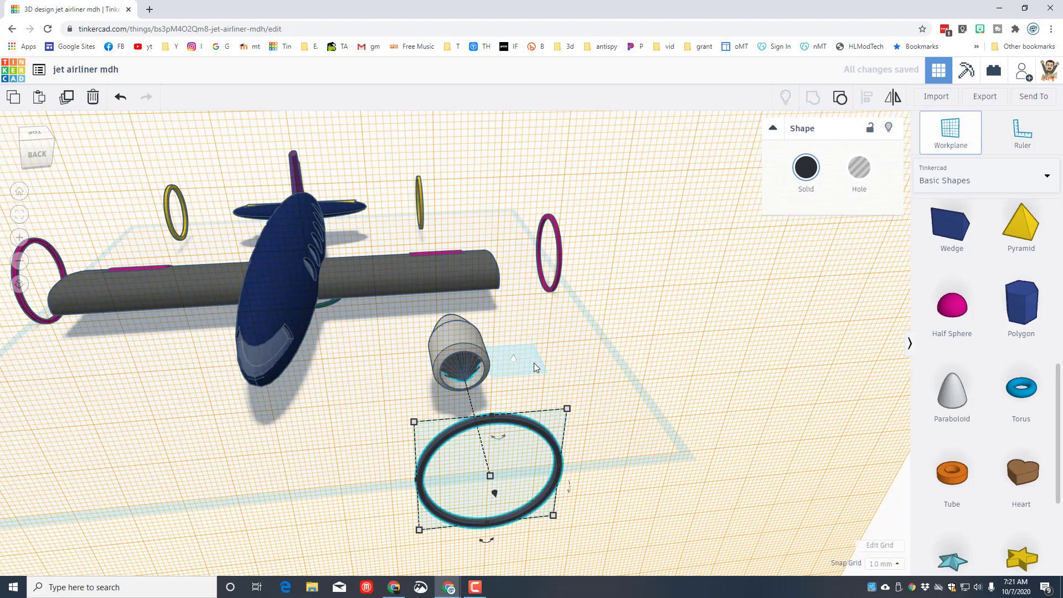
left_click(544, 368)
right_click_drag(403, 347, 354, 365)
left_click_drag(355, 365, 579, 354)
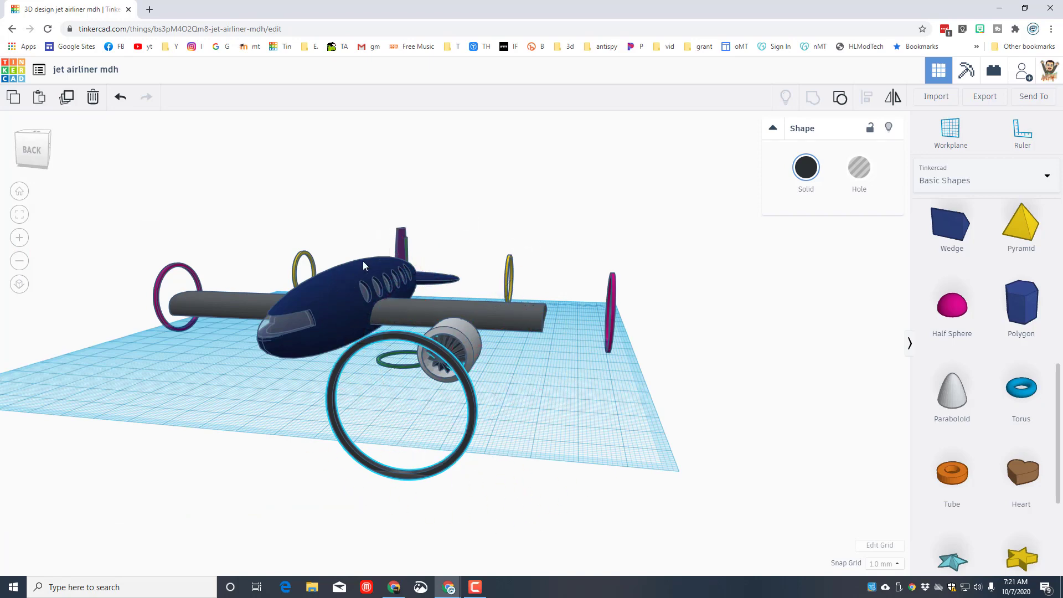
right_click_drag(724, 468, 602, 472)
Move the engine and ring together up and lower them beneath the wing
left_click(557, 389)
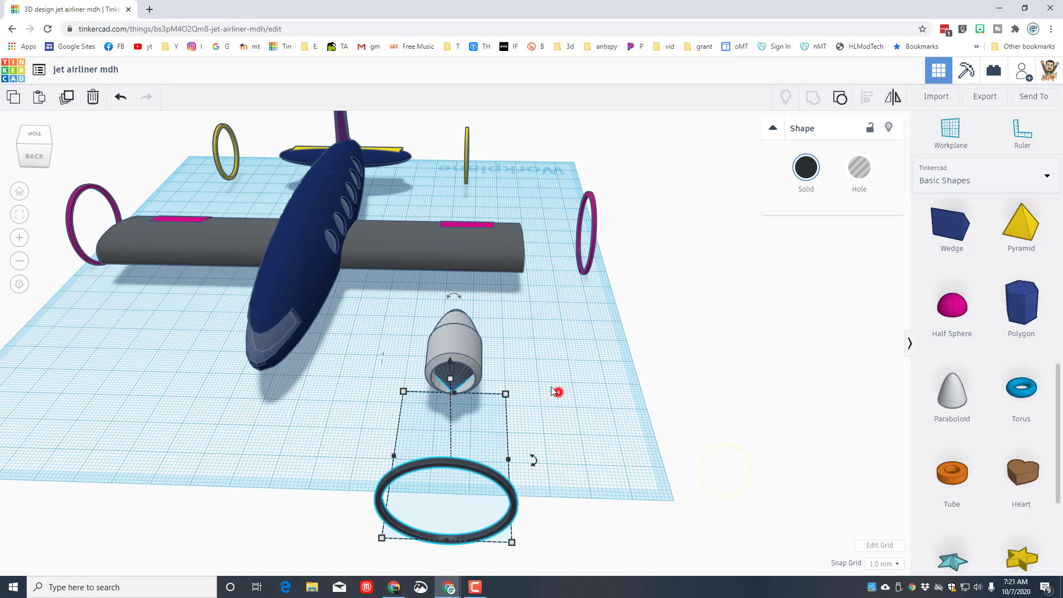
left_click_drag(386, 309, 543, 548)
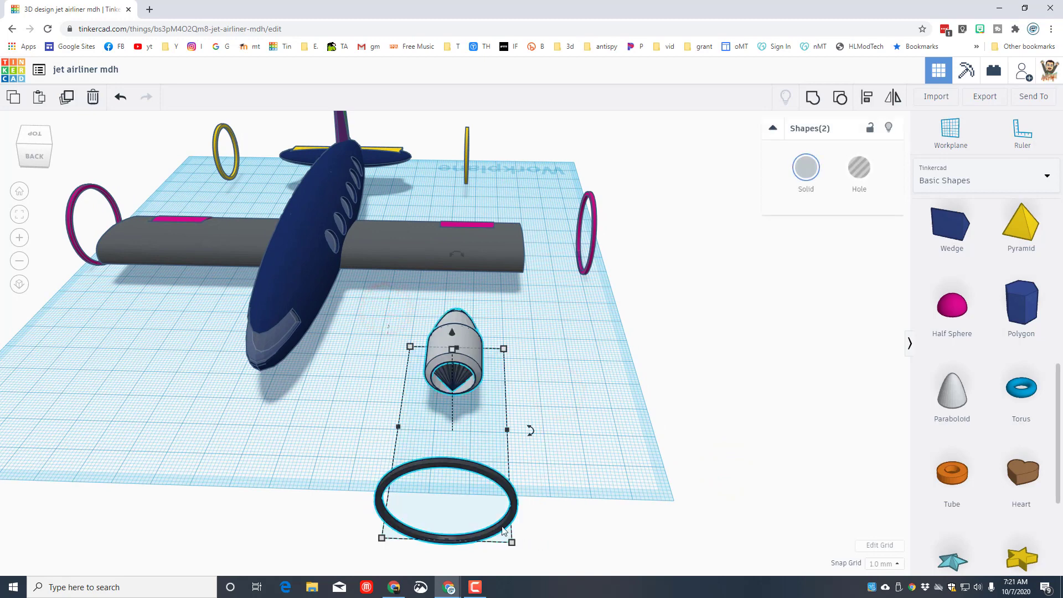
left_click_drag(439, 340, 403, 234)
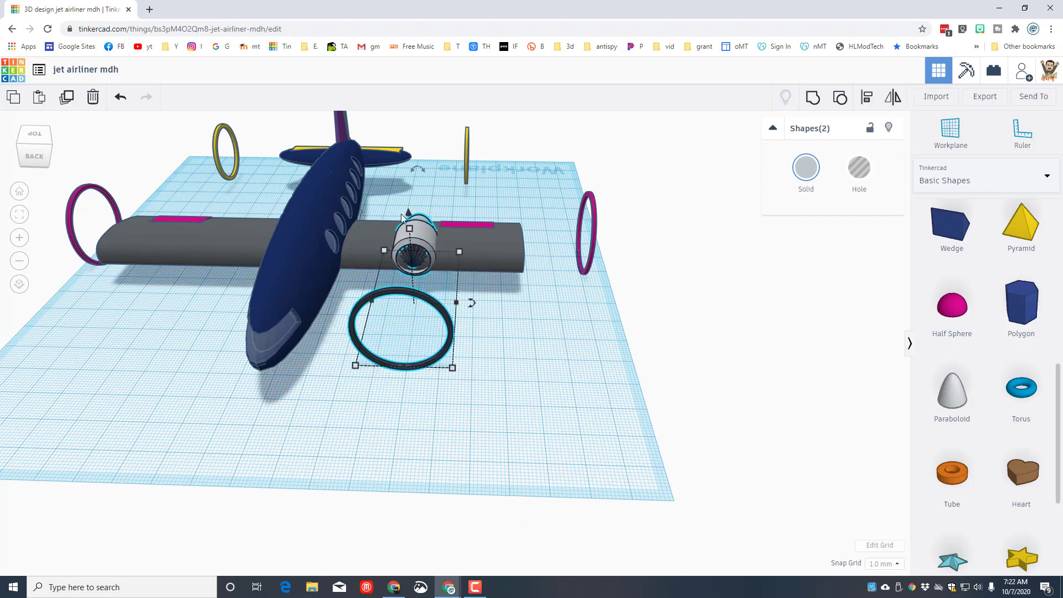
left_click_drag(409, 213, 419, 244)
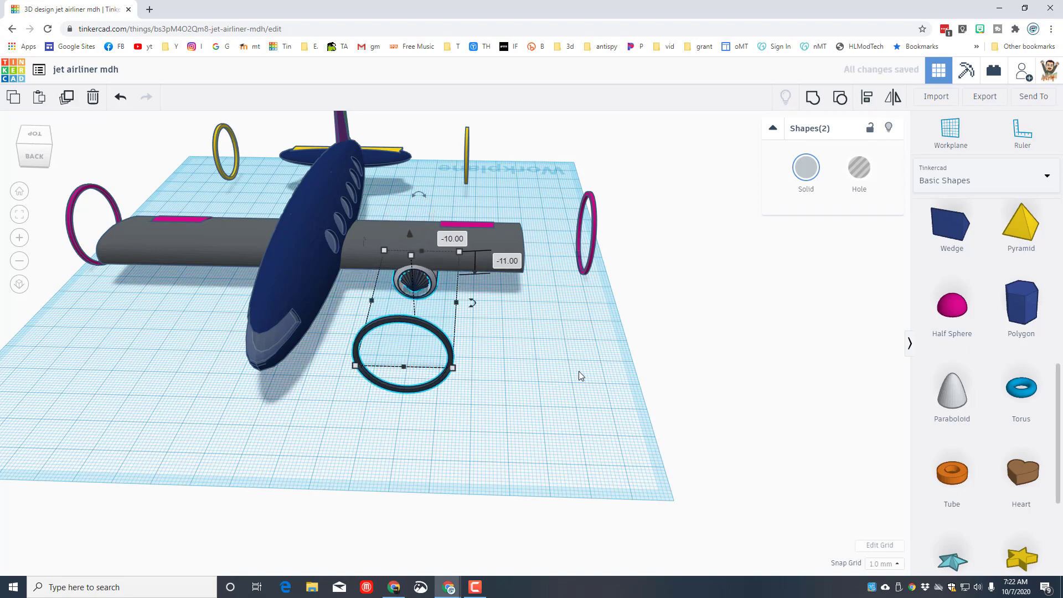
right_click_drag(576, 372, 513, 396)
left_click(512, 396)
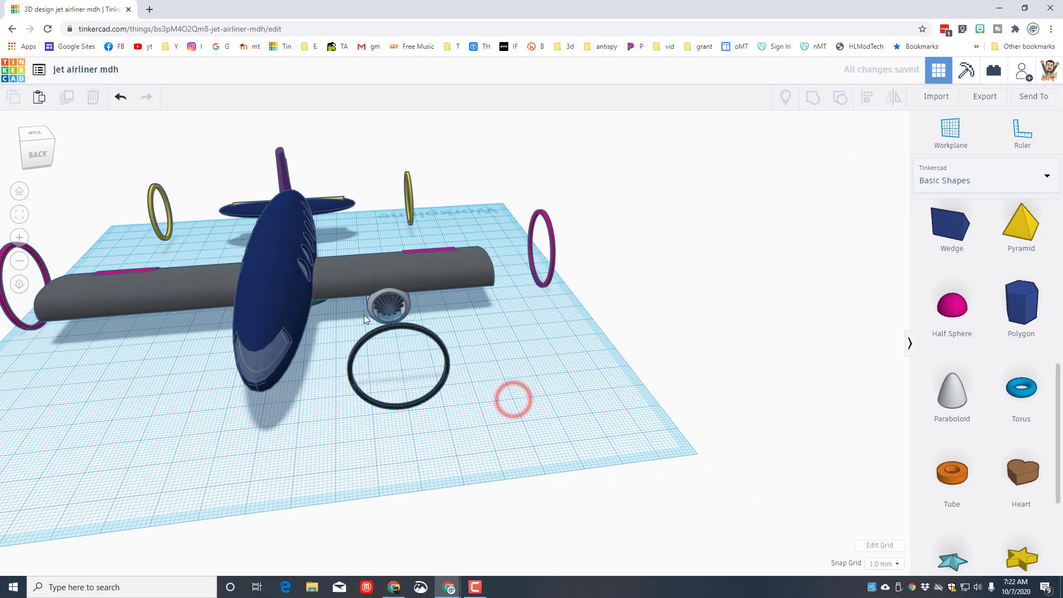
left_click_drag(386, 344, 388, 346)
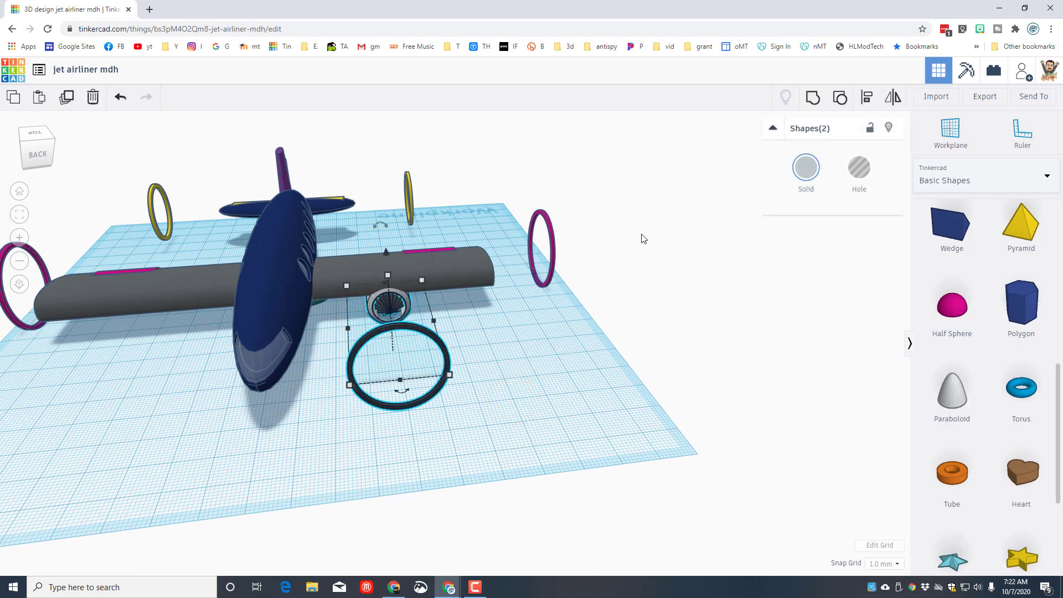
Duplicate the engine and ring, slide the copy under the other wing, and nudge the original outward
key("ctrl+d")
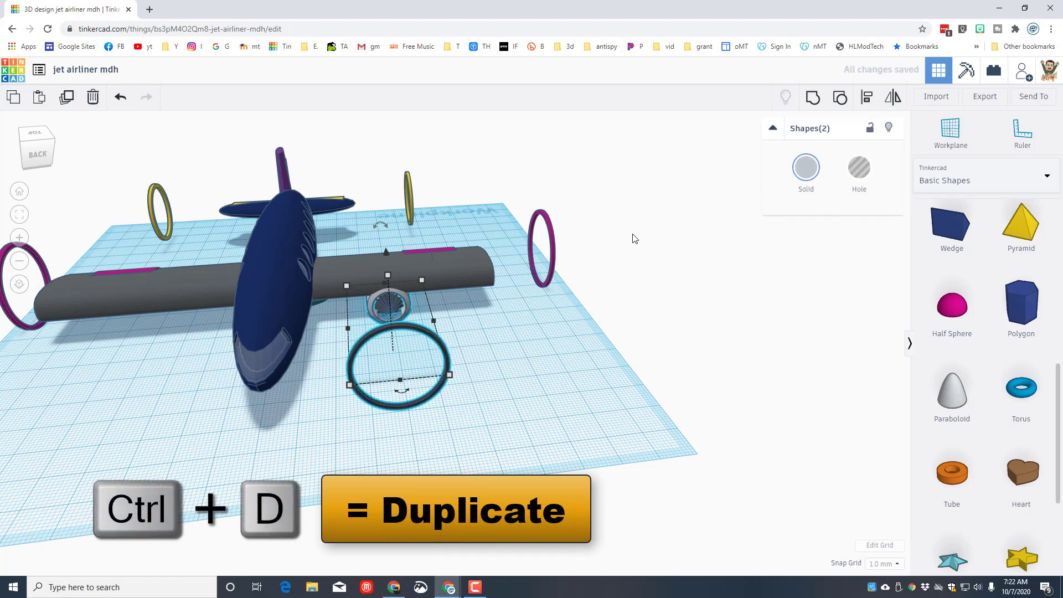
key("Left")
key("Left")
key("Left")
key("Left")
key("Left")
key("Left")
key("Left")
key("Left")
key("Left")
key("Left")
key("Left")
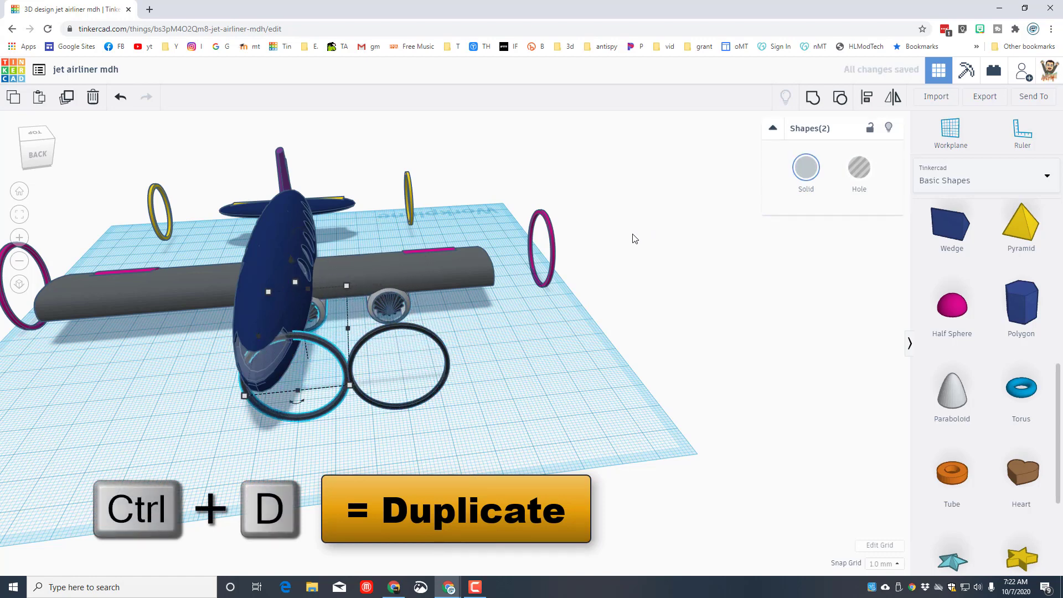
key("Left")
key("Left")
key("Left")
key("Left")
key("Left")
key("Left")
key("Left")
key("Left")
key("Left")
key("Left")
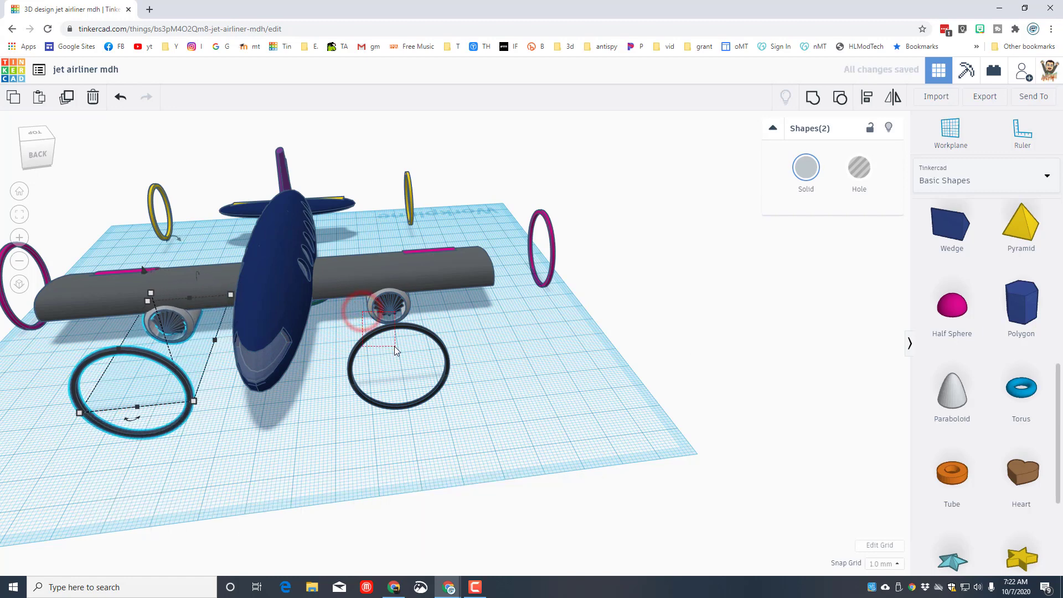
left_click_drag(395, 350, 451, 343)
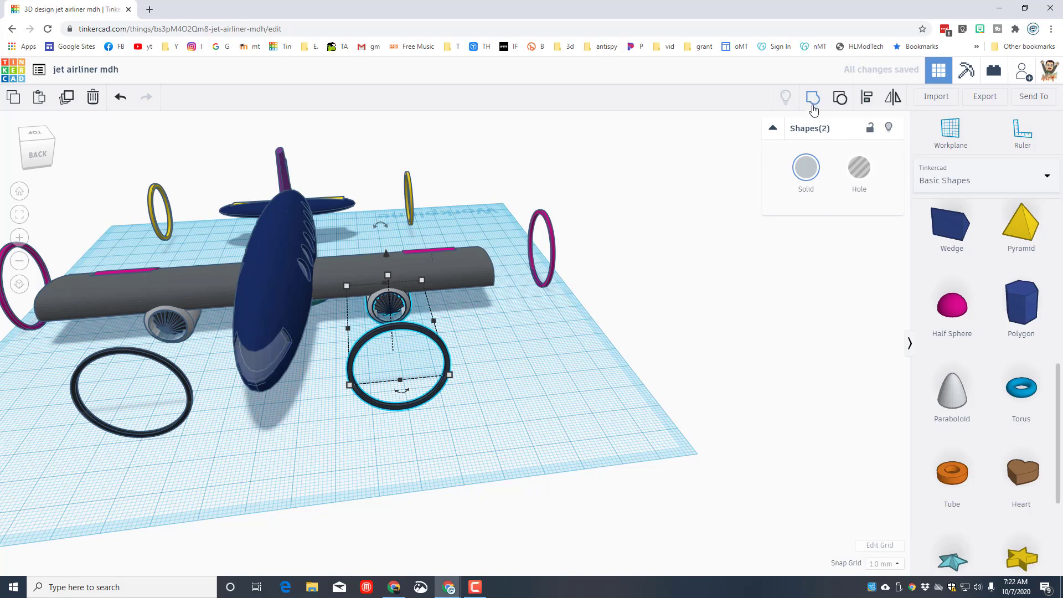
key("Right")
key("Right")
key("Right")
key("Right")
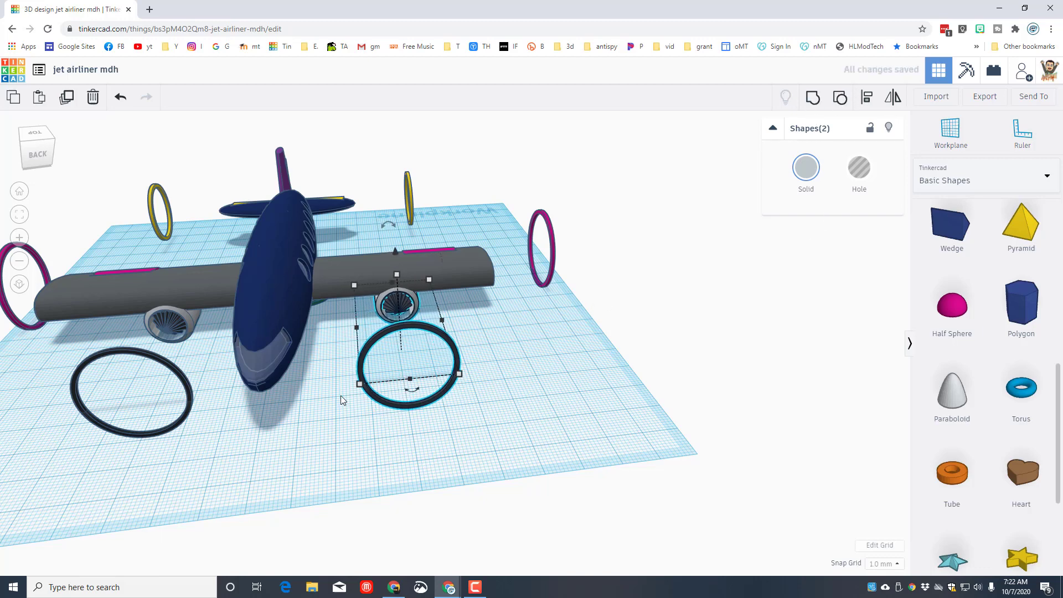
right_click_drag(430, 444, 481, 415)
left_click(482, 415)
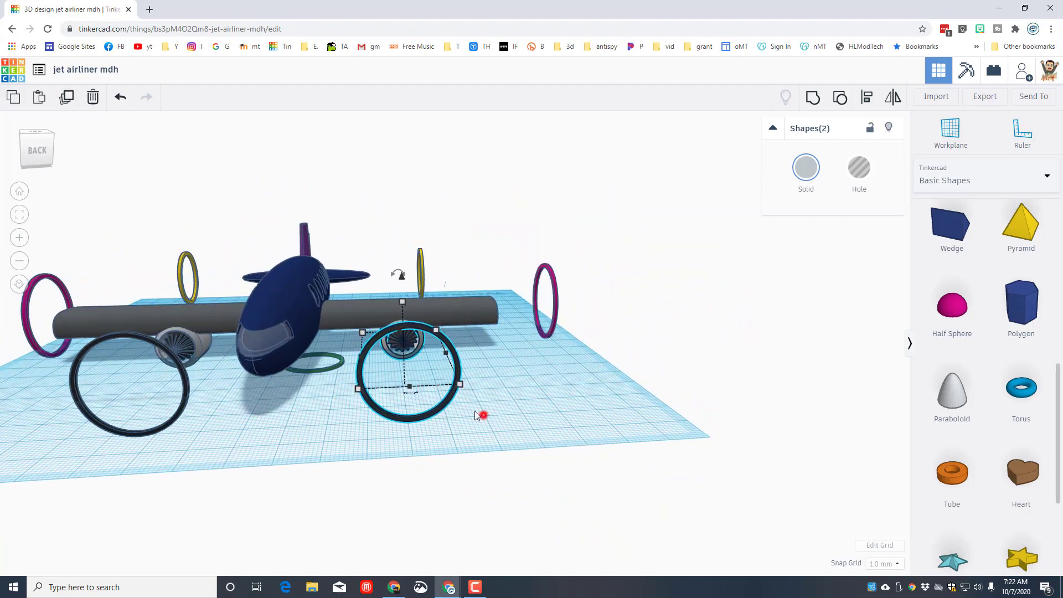
Rotate the front black ring to 178° and view the airliner from a low front angle
left_click(400, 327)
left_click_drag(396, 281, 438, 430)
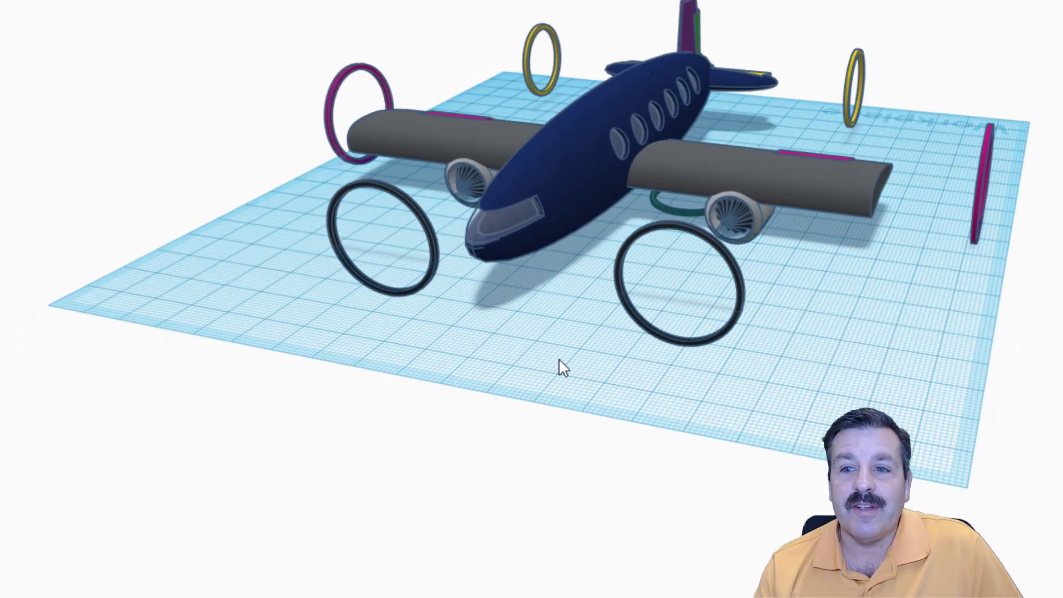
right_click_drag(559, 361, 479, 311)
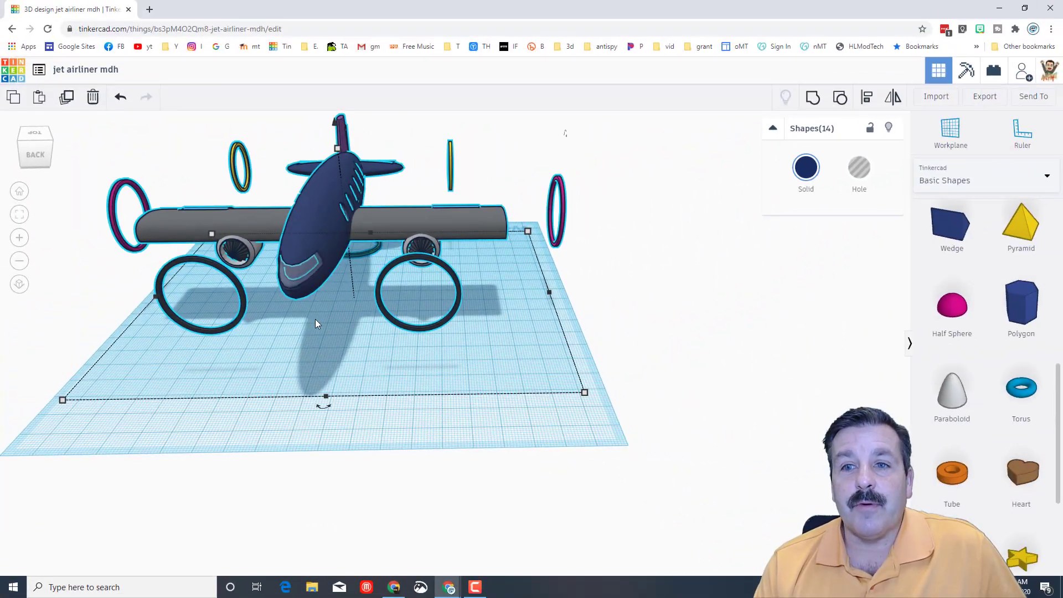
Generate a new Invite people link from Send To and copy it
left_click(1028, 99)
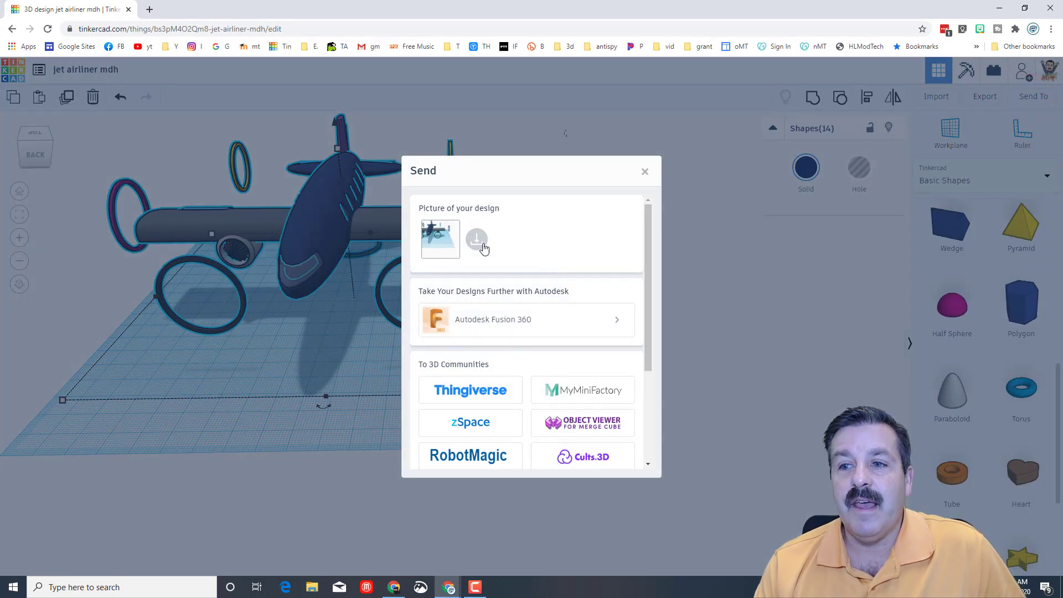
scroll(477, 260, "down", 3)
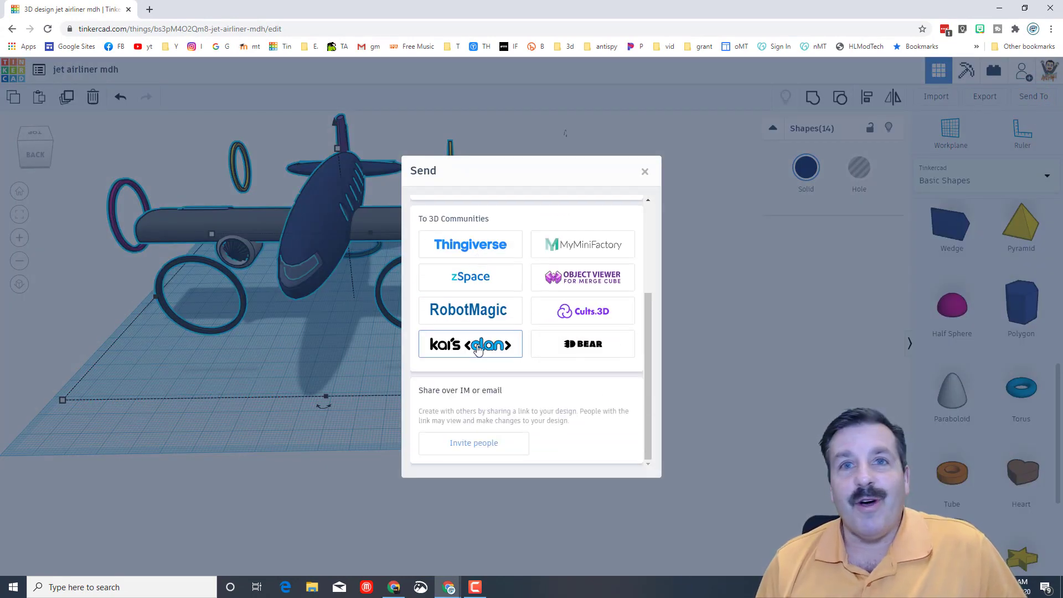
left_click(463, 450)
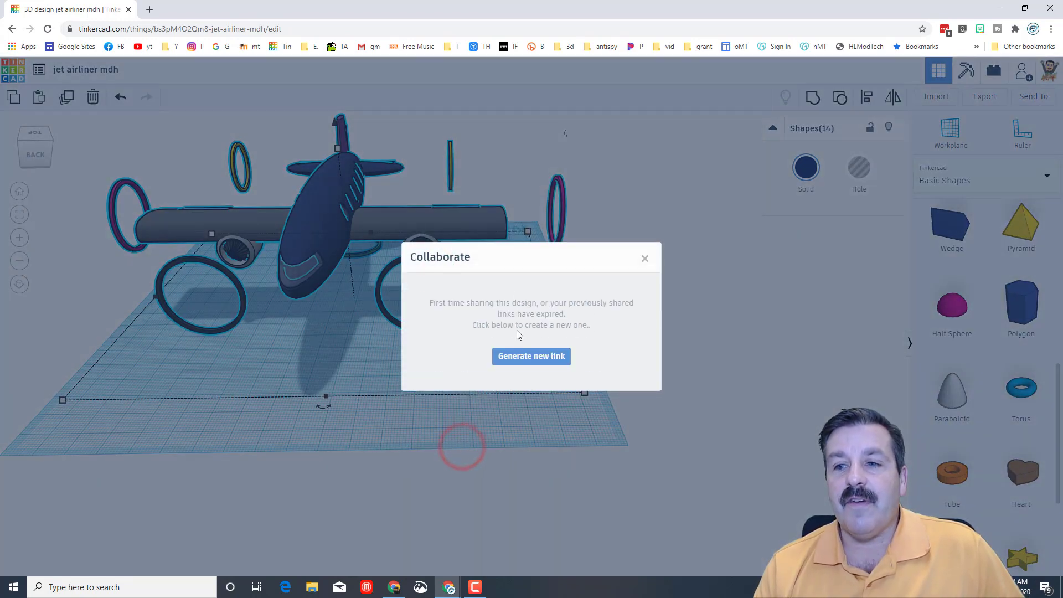
left_click(520, 356)
left_click(510, 322)
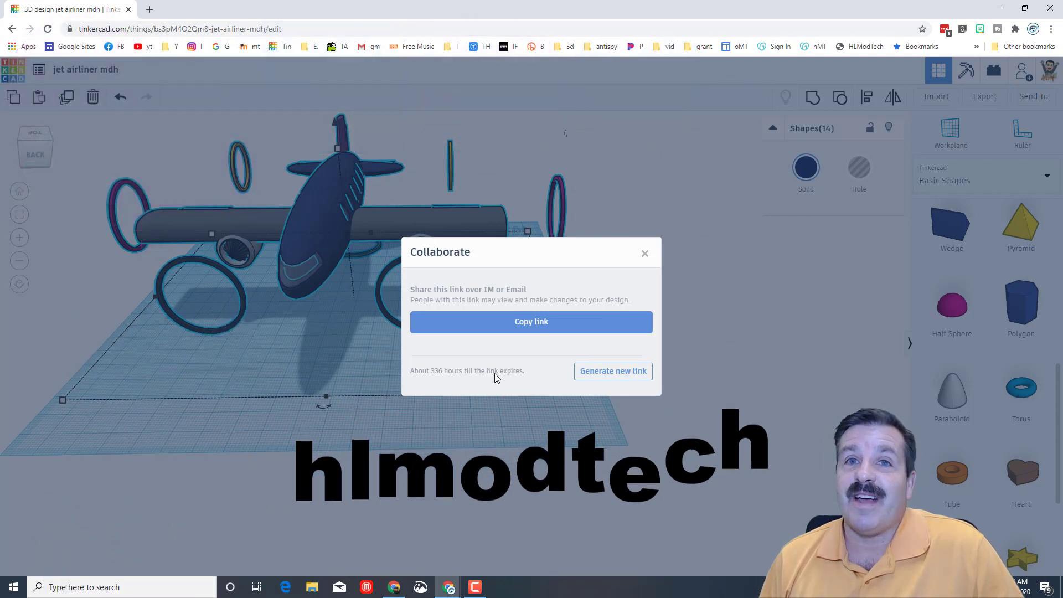
left_click(526, 436)
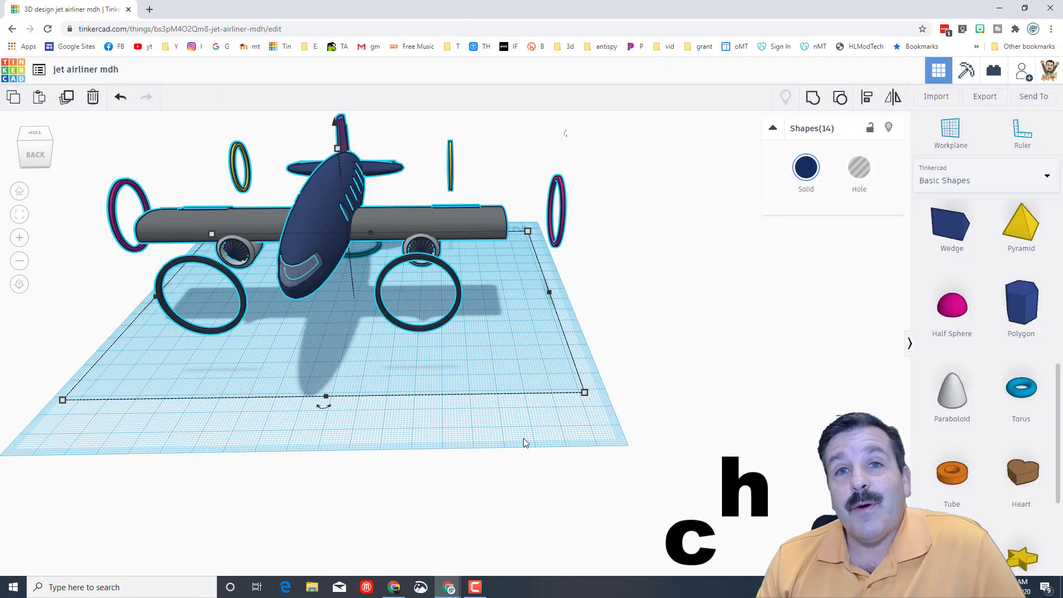